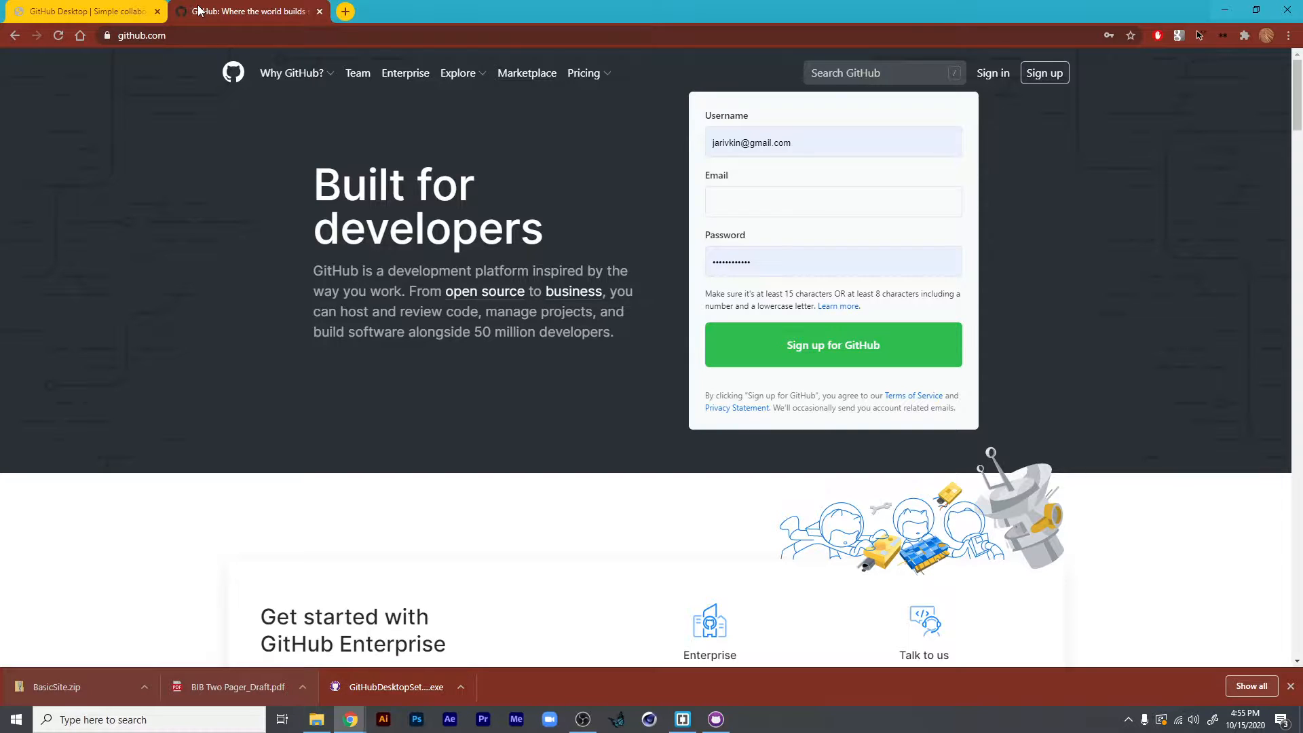
- View the GitHub Desktop download page and return to the GitHub site to sign in to the account
click(139, 10)
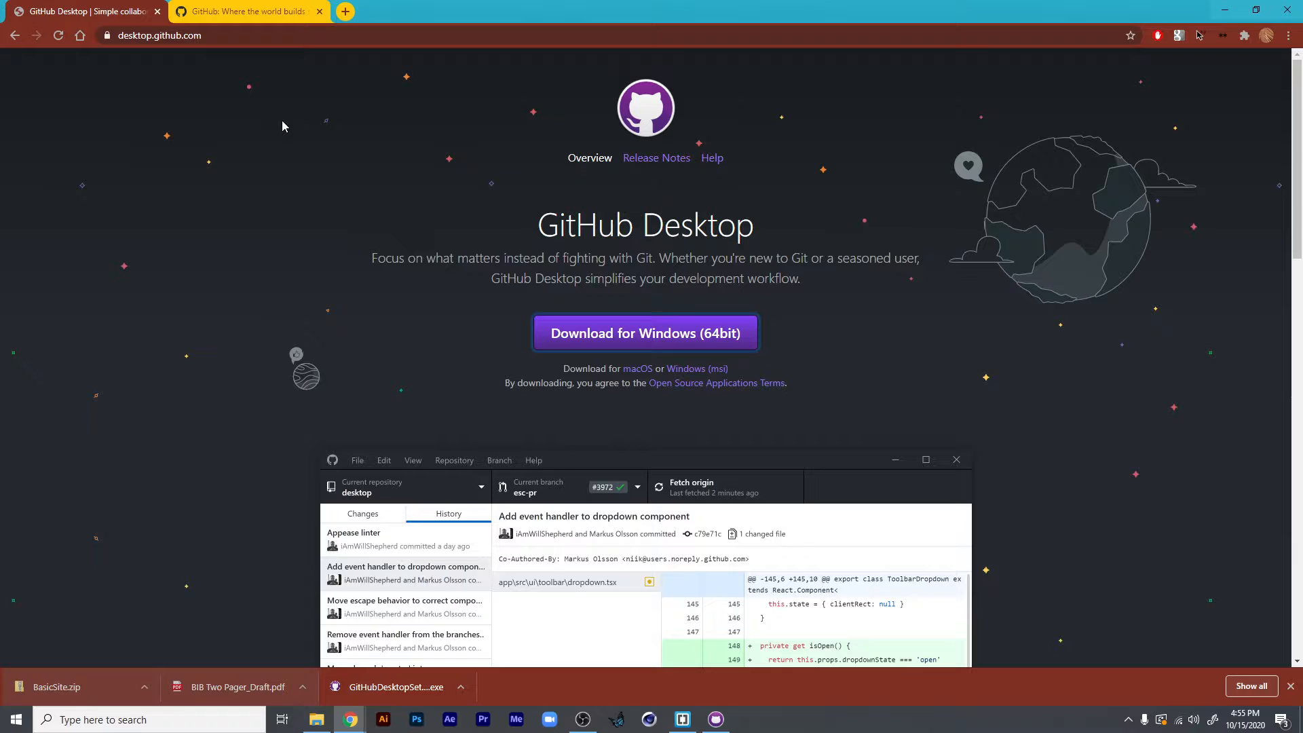
click(275, 19)
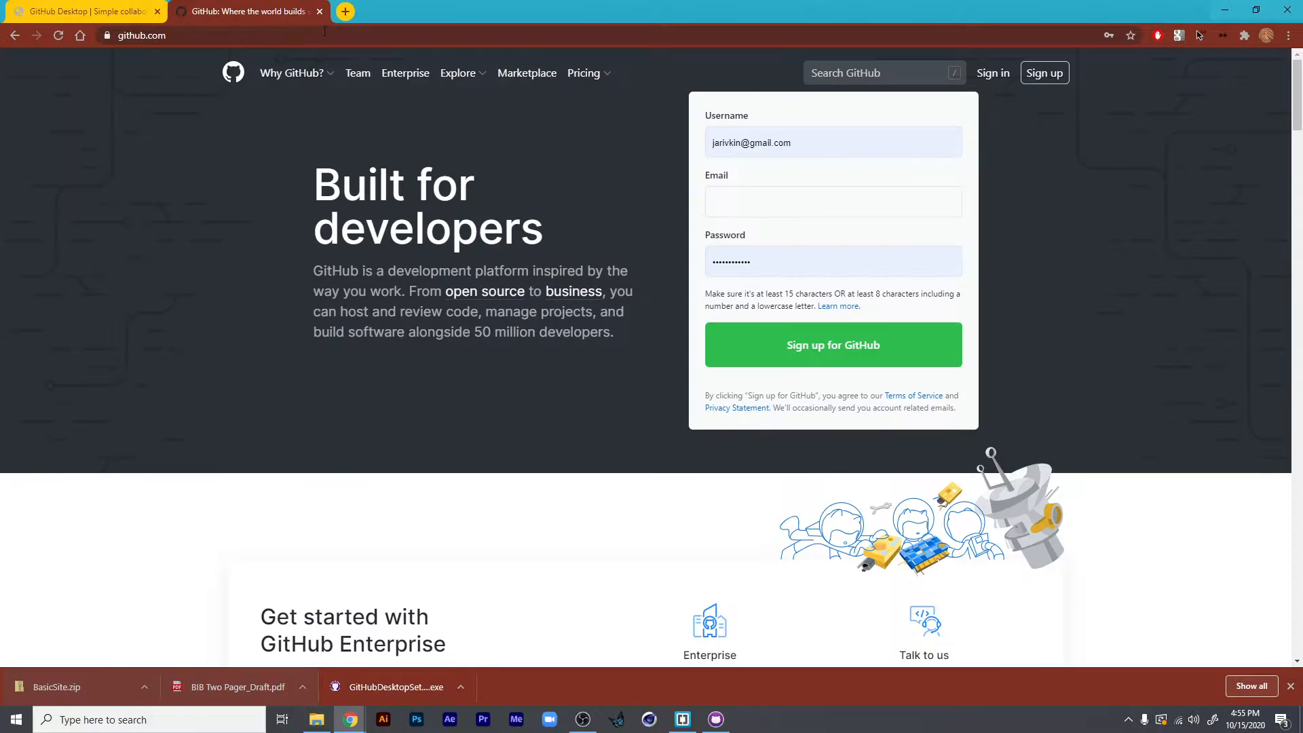
click(993, 73)
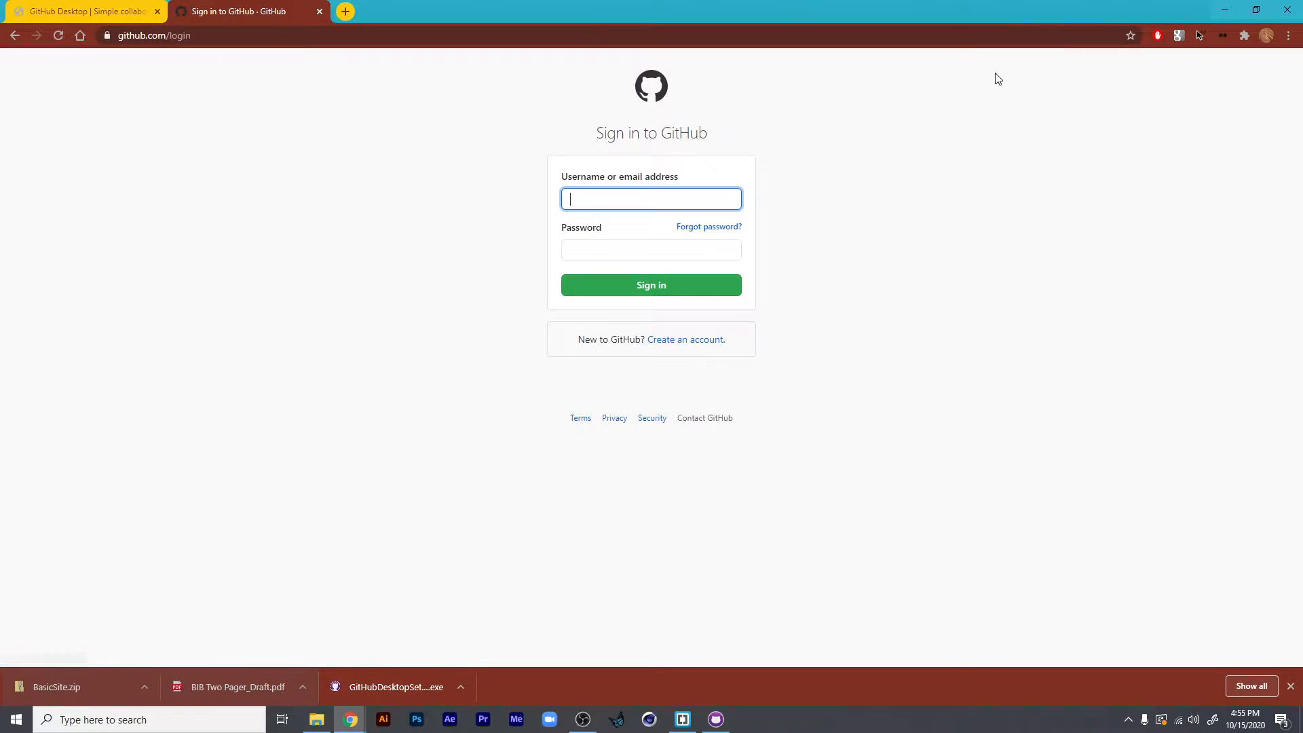
click(597, 284)
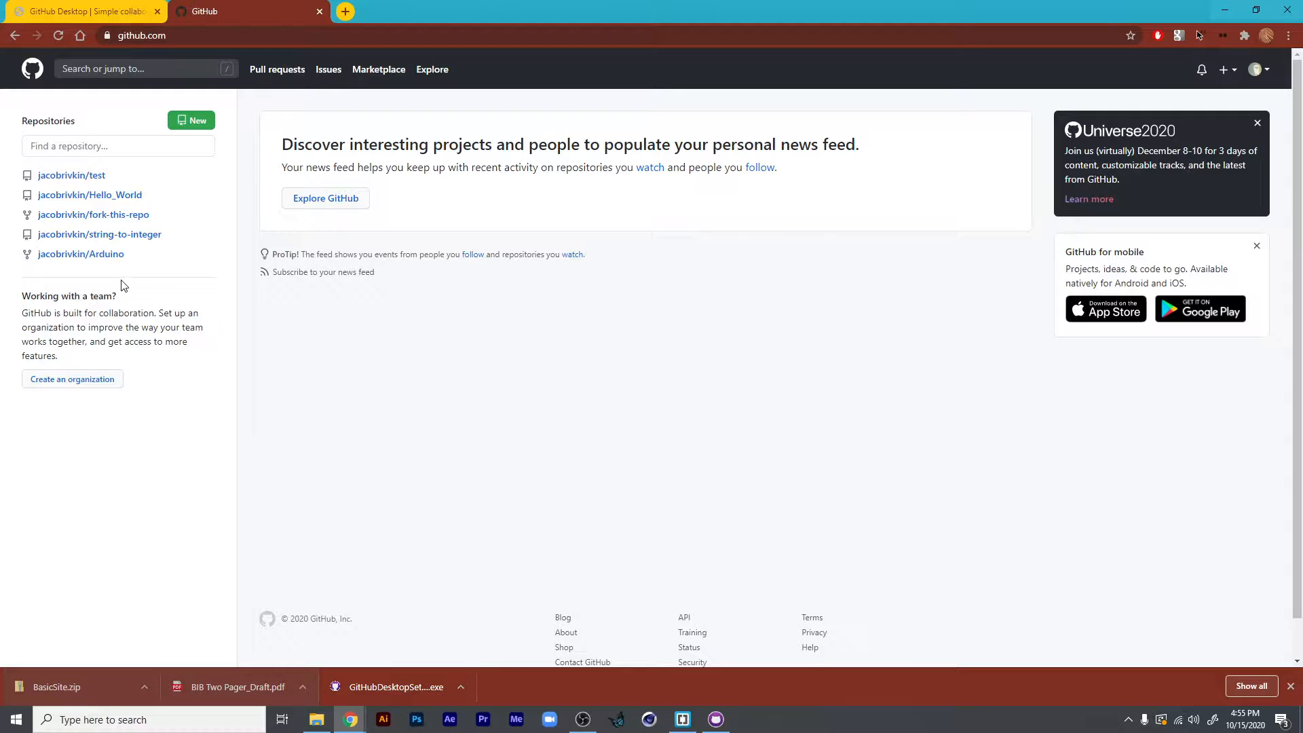
- Start a new public repository and name it with the account's username followed by ".github.io"
click(191, 123)
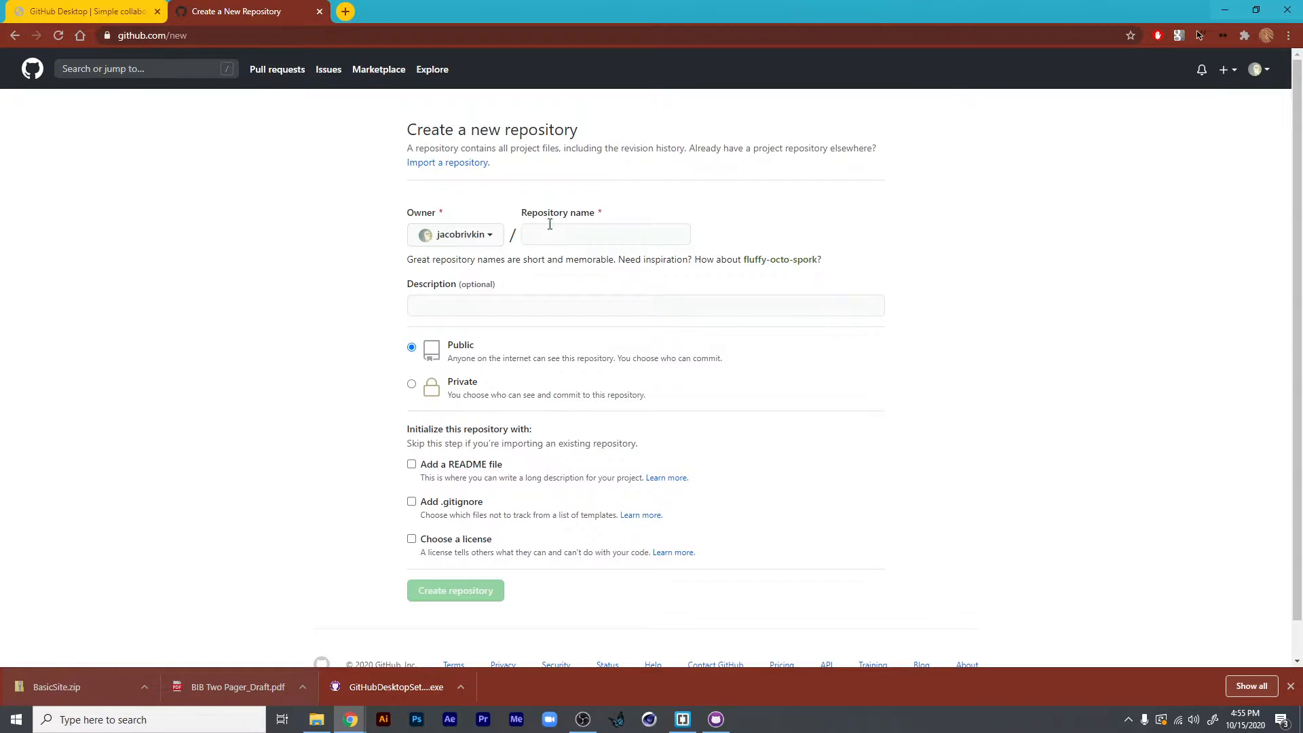
click(550, 225)
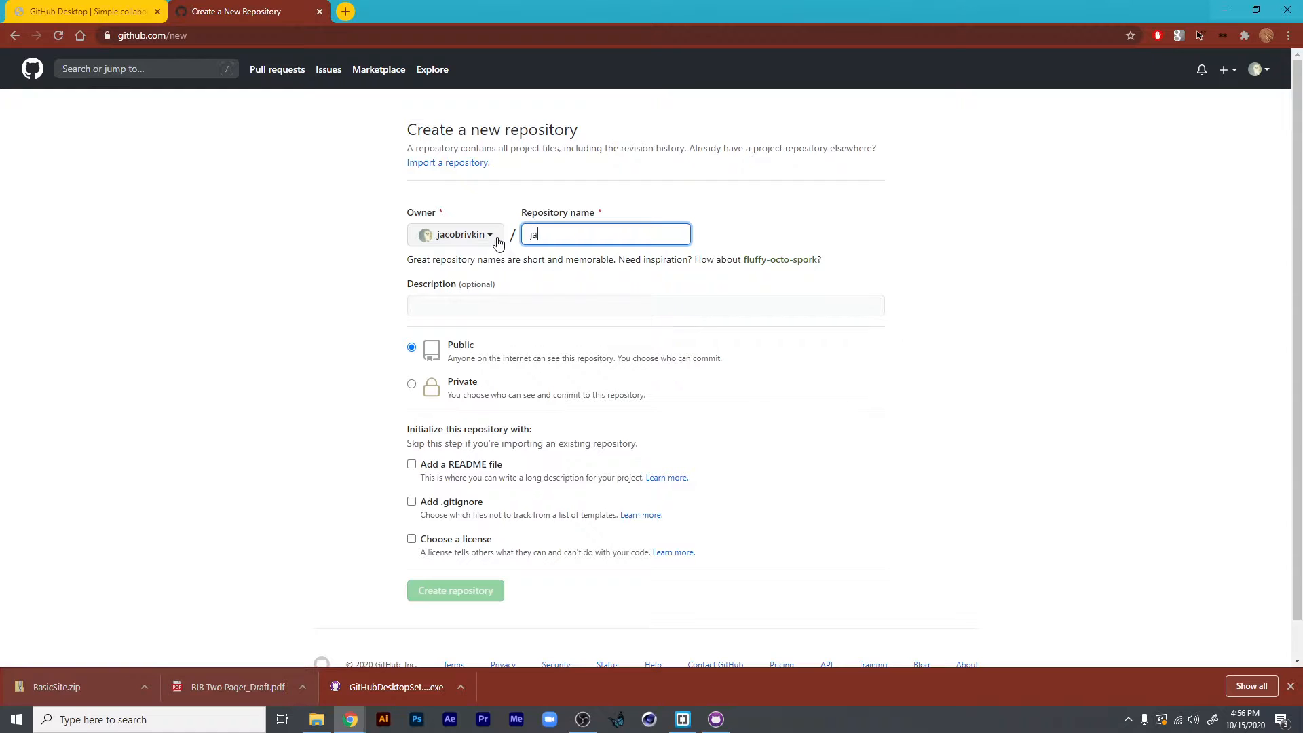
text(cobrivki)
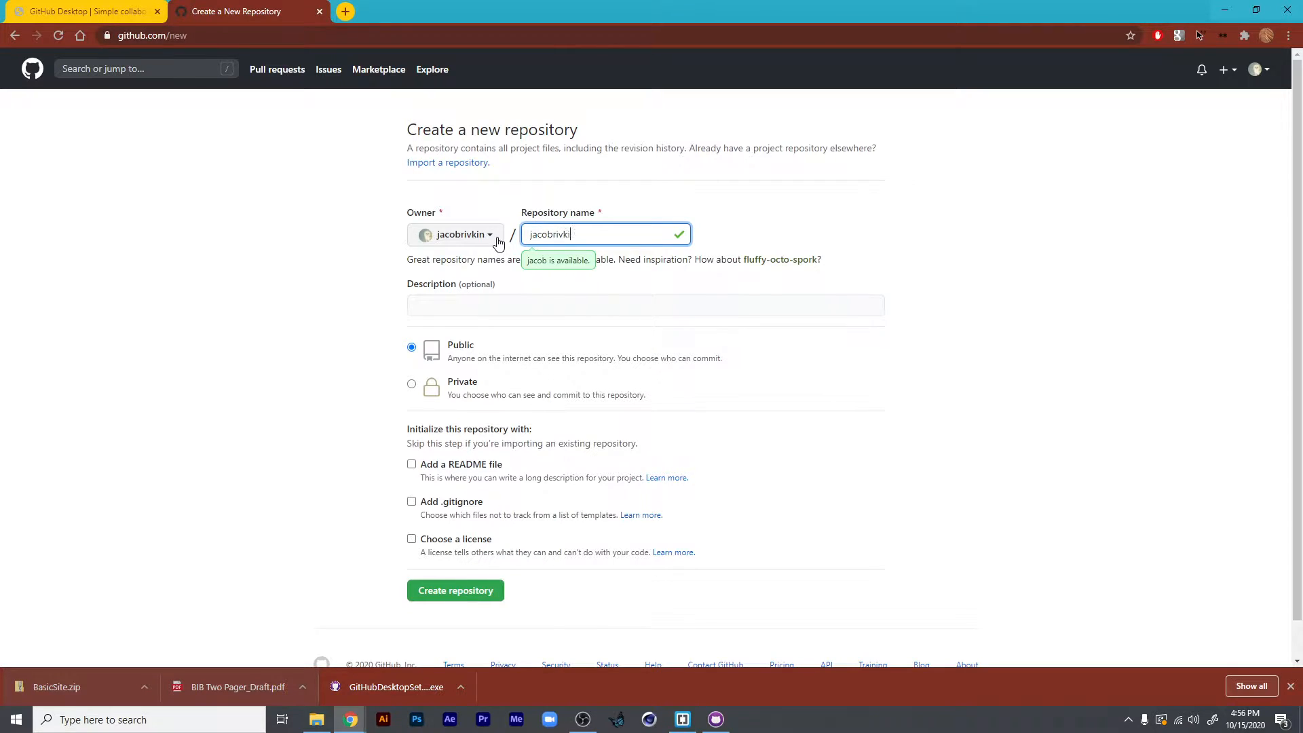
text(n.github.io)
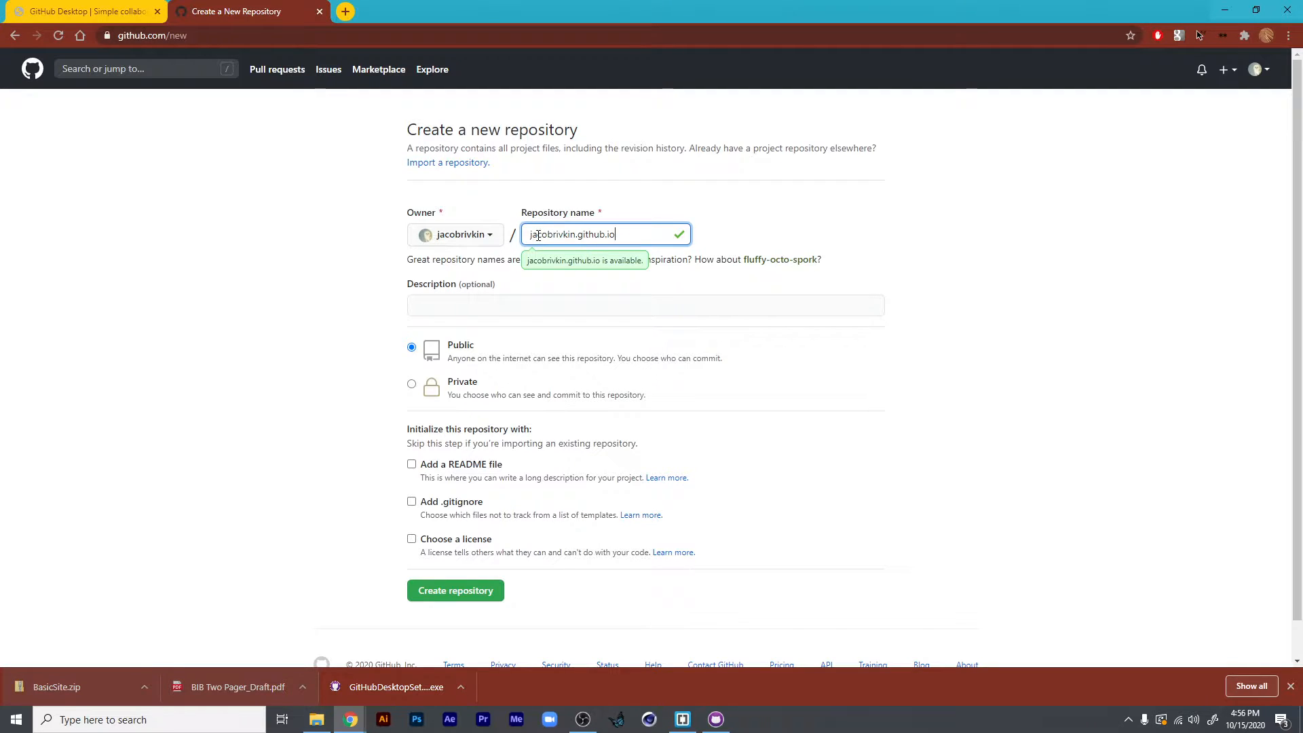
drag(524, 235, 577, 234)
- Include a README file in the new repository and create it
click(762, 236)
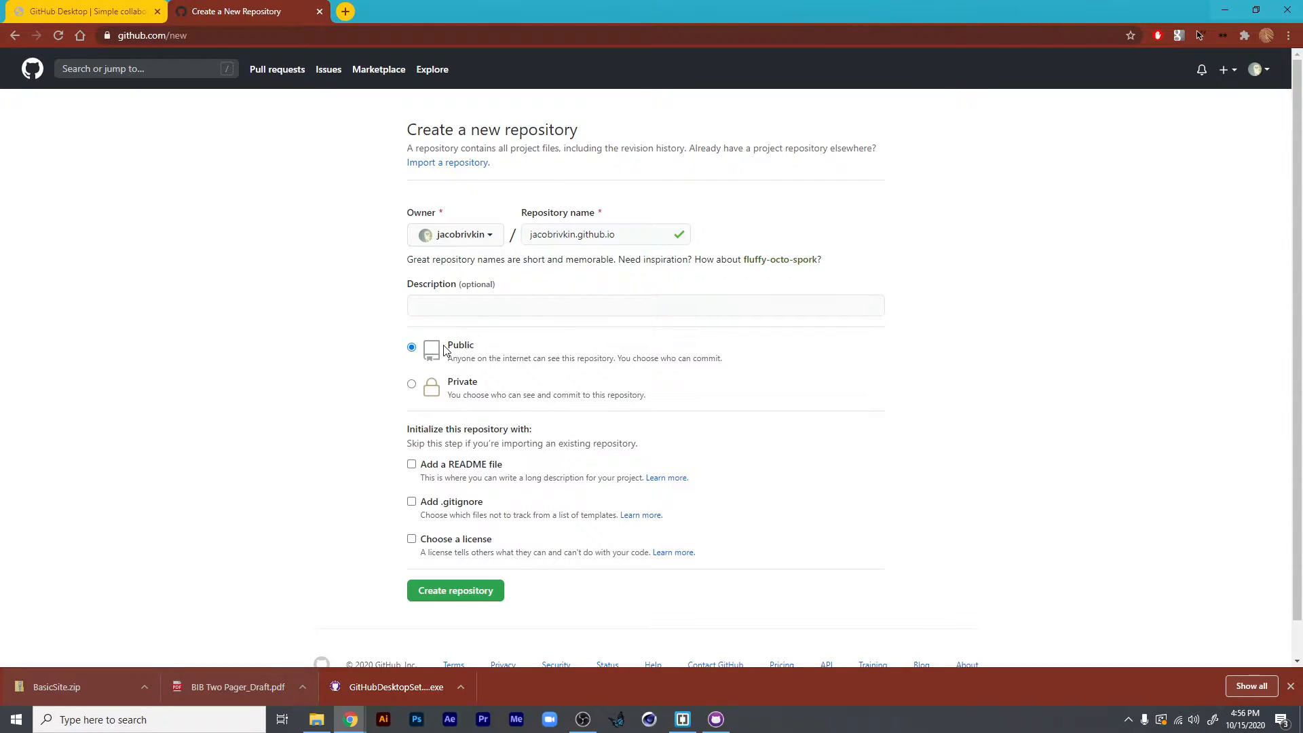
click(411, 464)
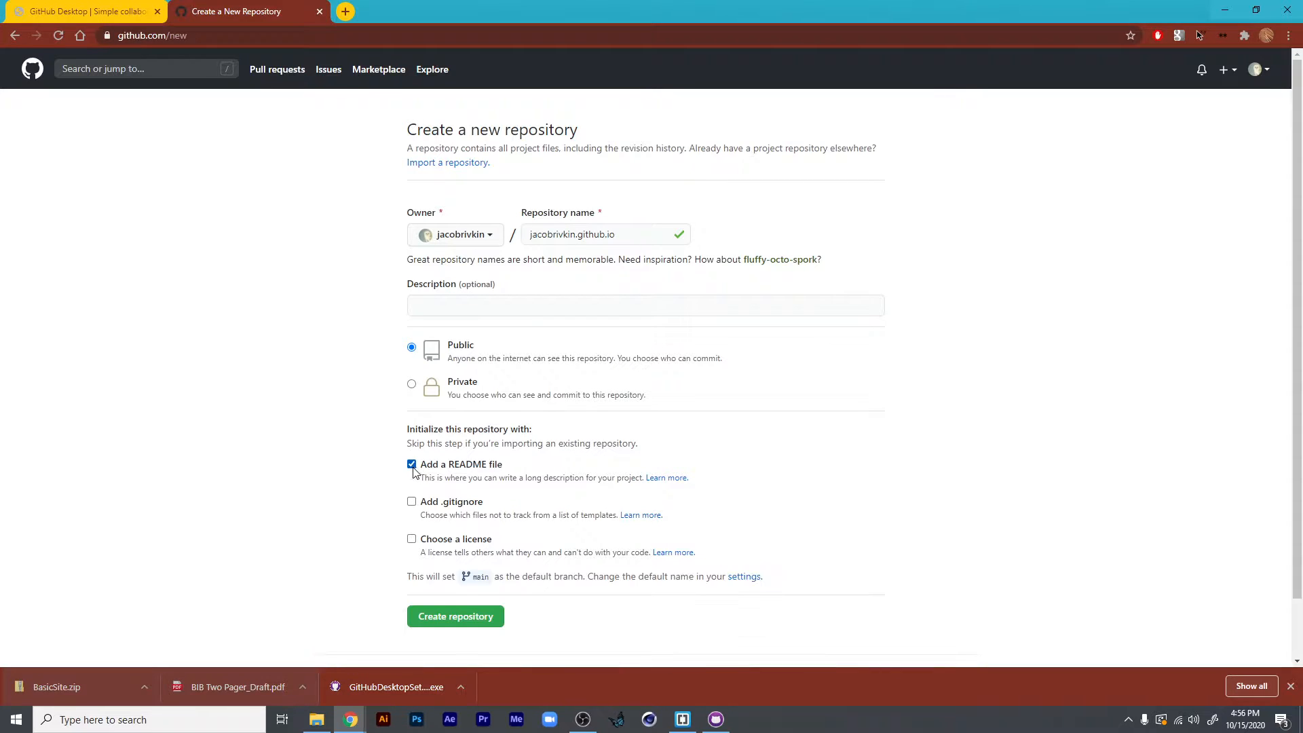
click(463, 617)
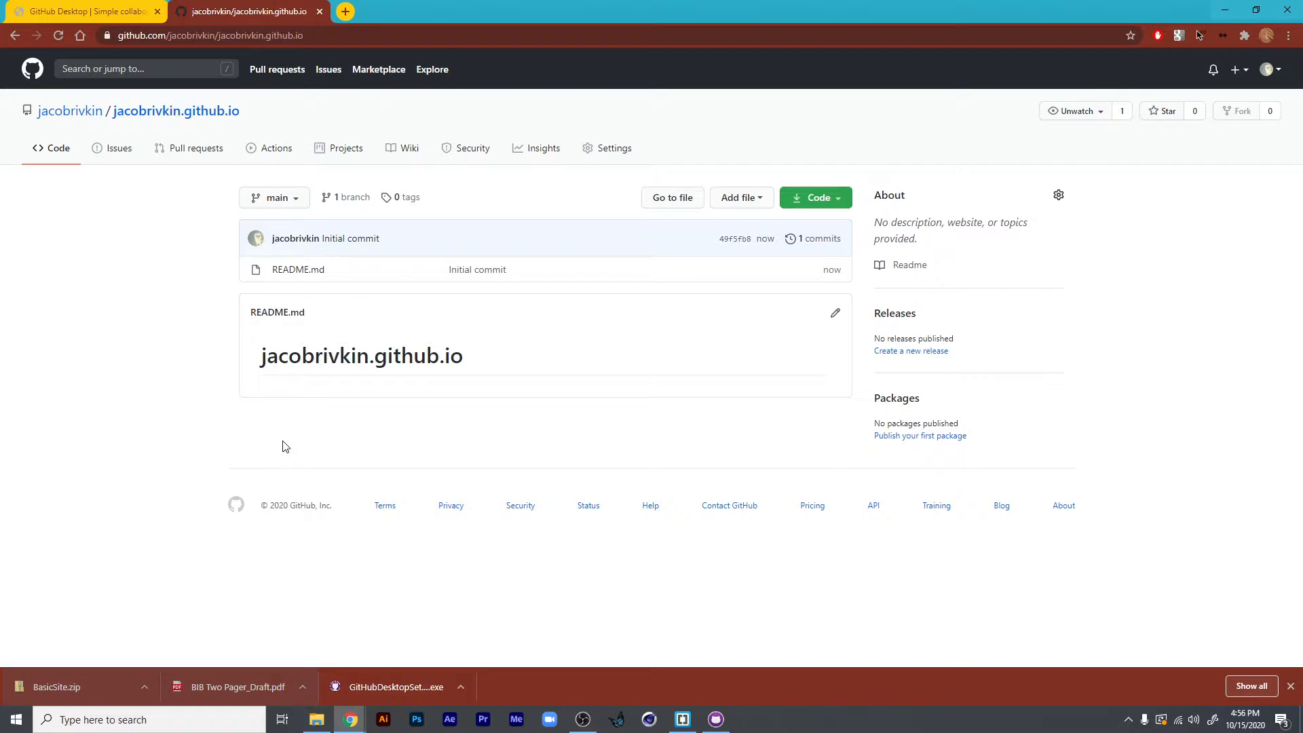
- In the repository's settings, set the GitHub Pages source branch to main and save it
click(594, 157)
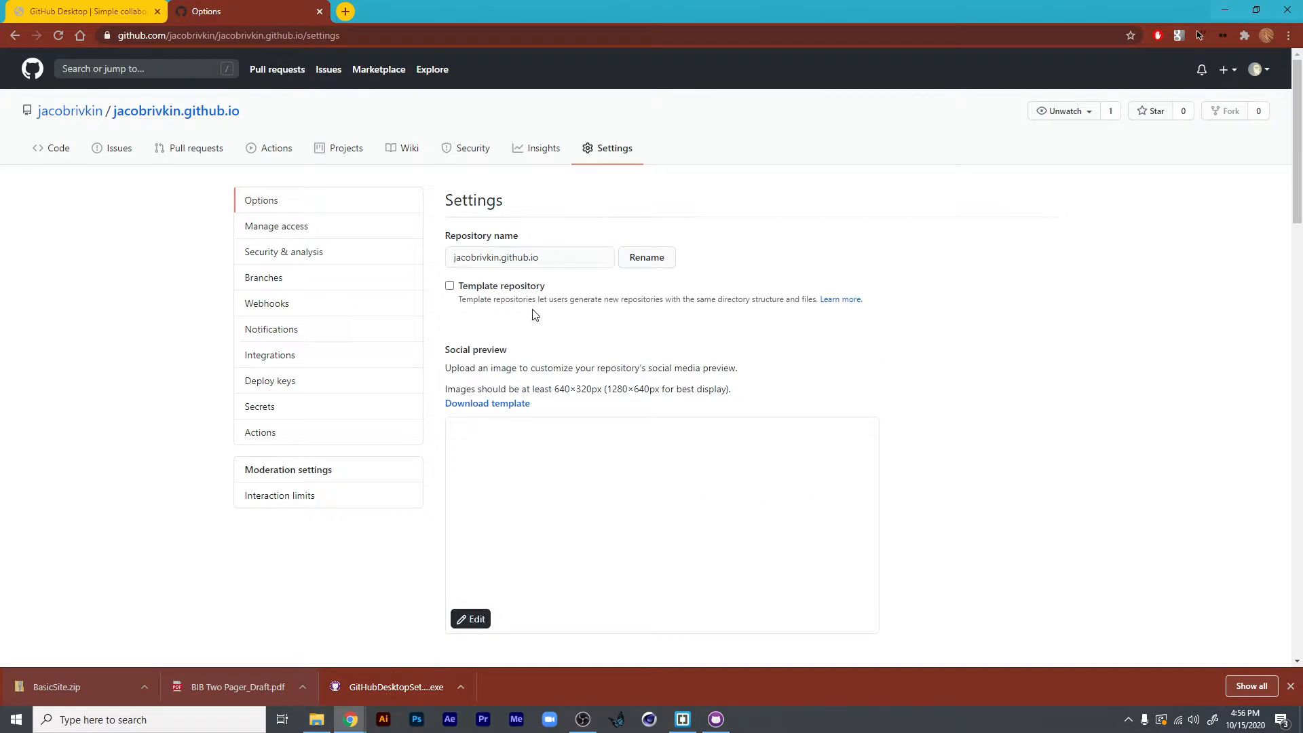
scroll(536, 323, down, 15)
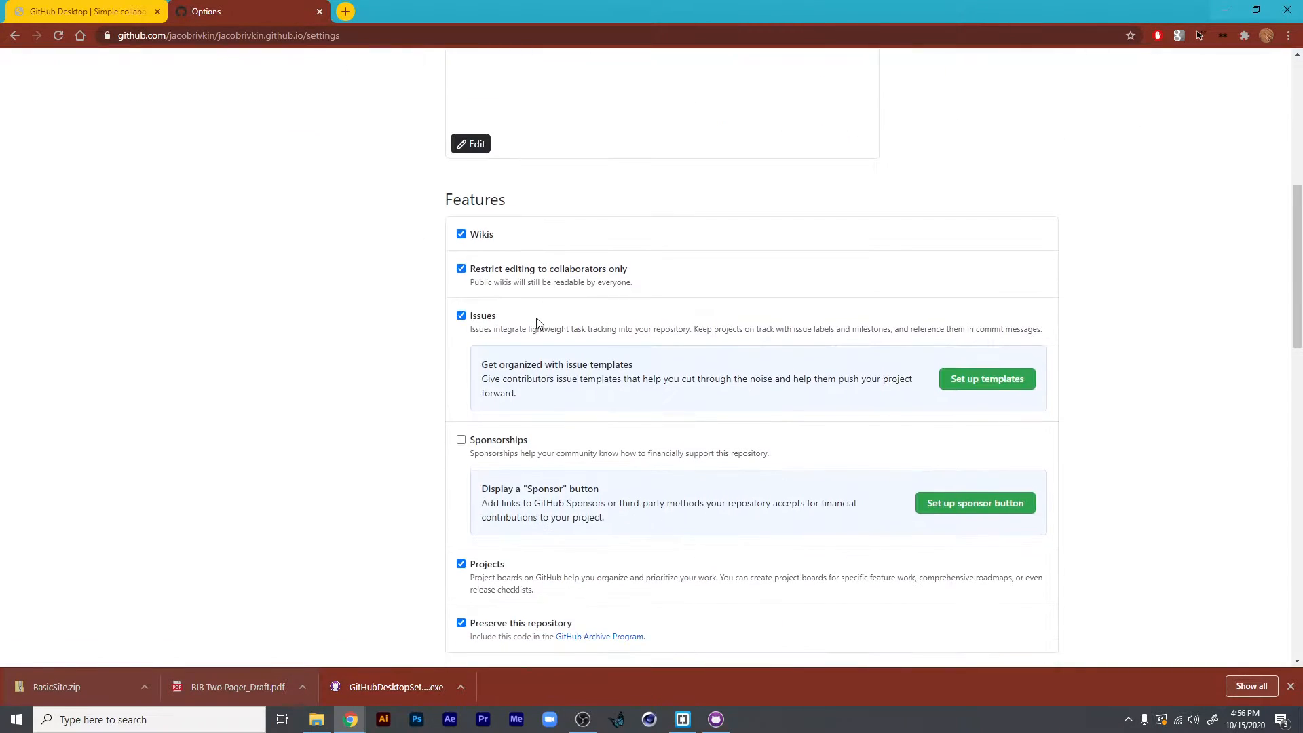
scroll(536, 323, down, 9)
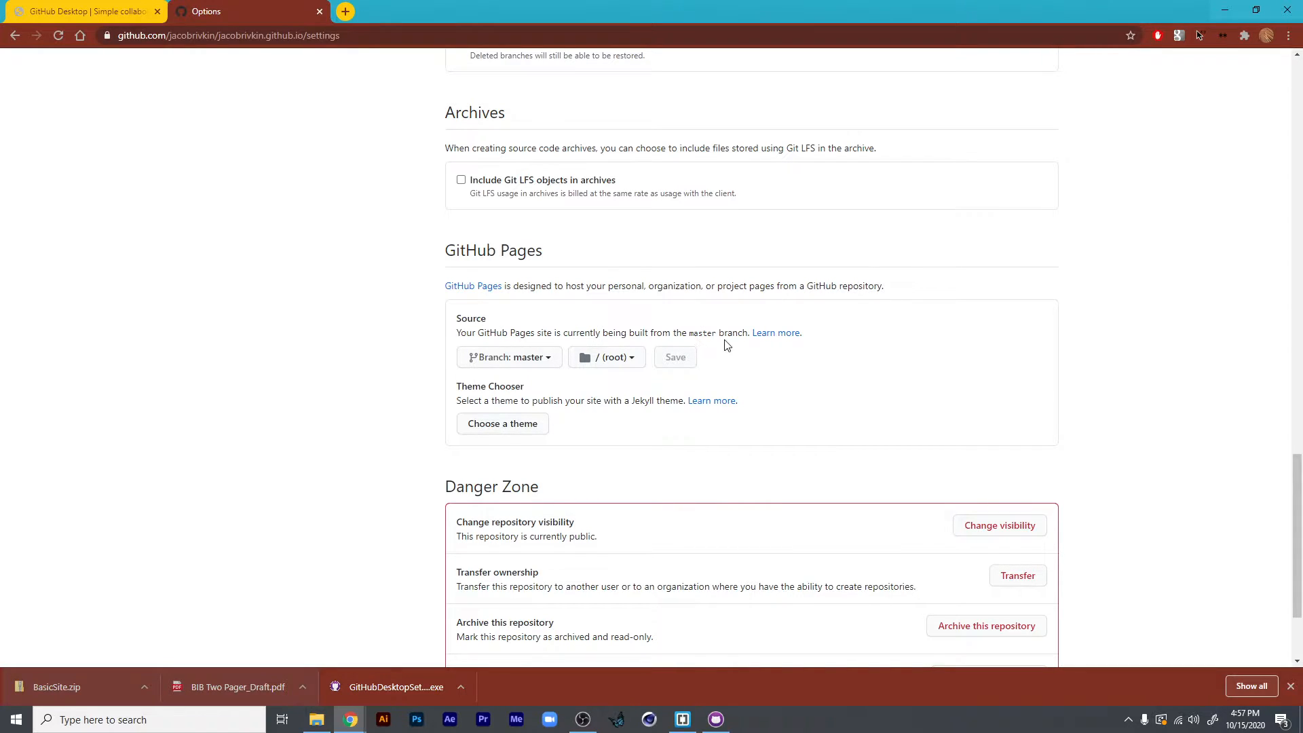
click(527, 360)
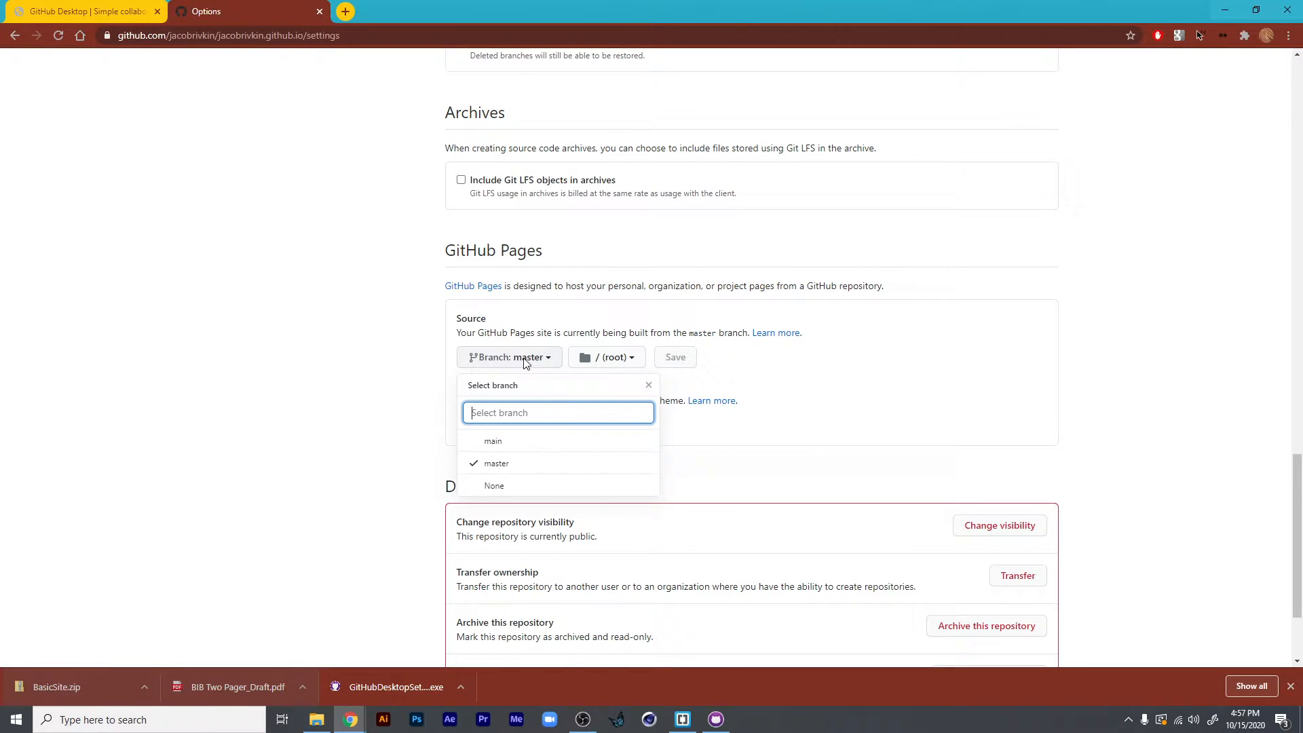
click(496, 444)
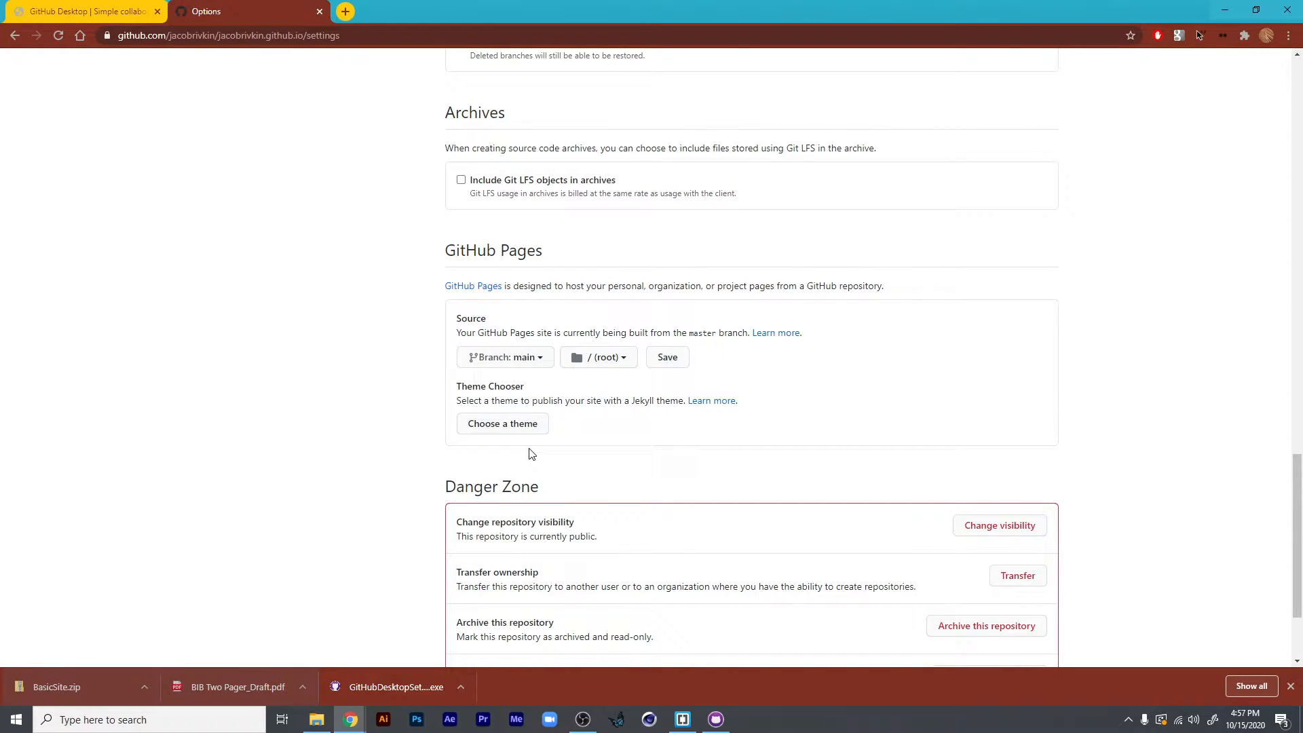
click(667, 357)
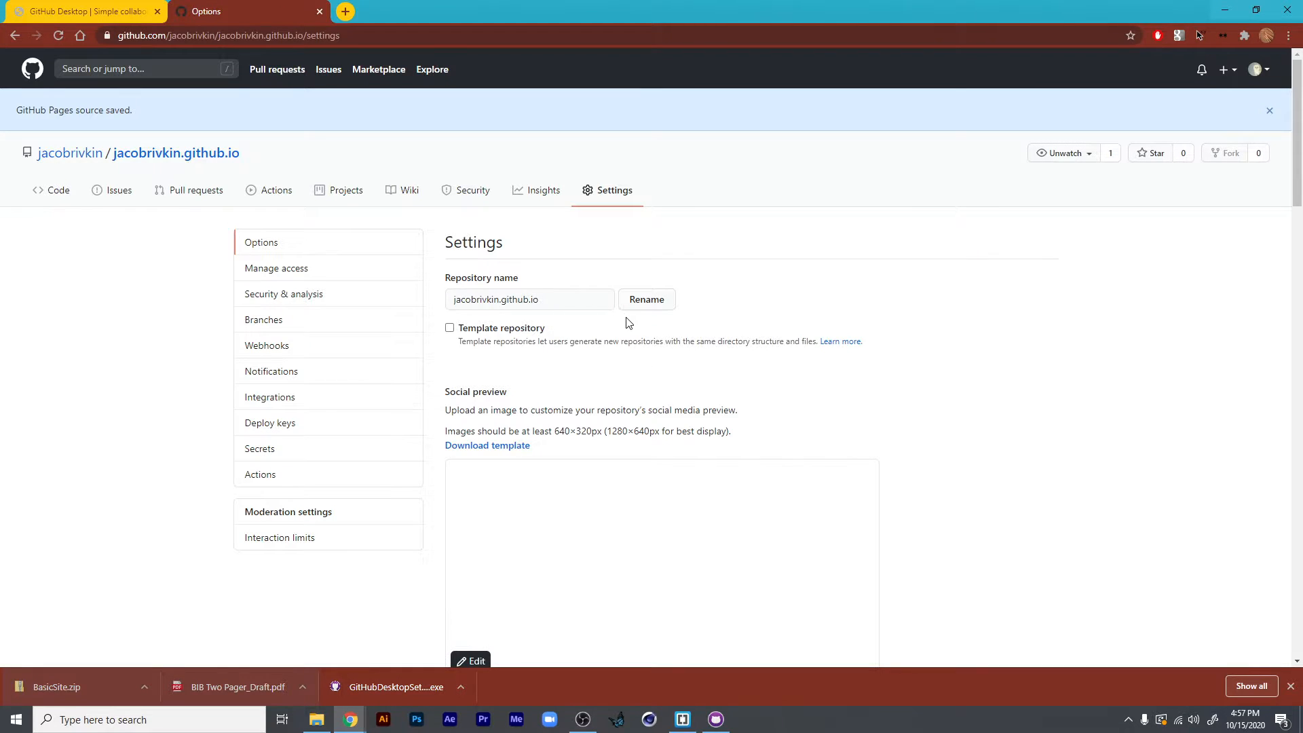
- Review the GitHub Pages section of the settings, including the site's address and the available source branches
scroll(597, 500, down, 20)
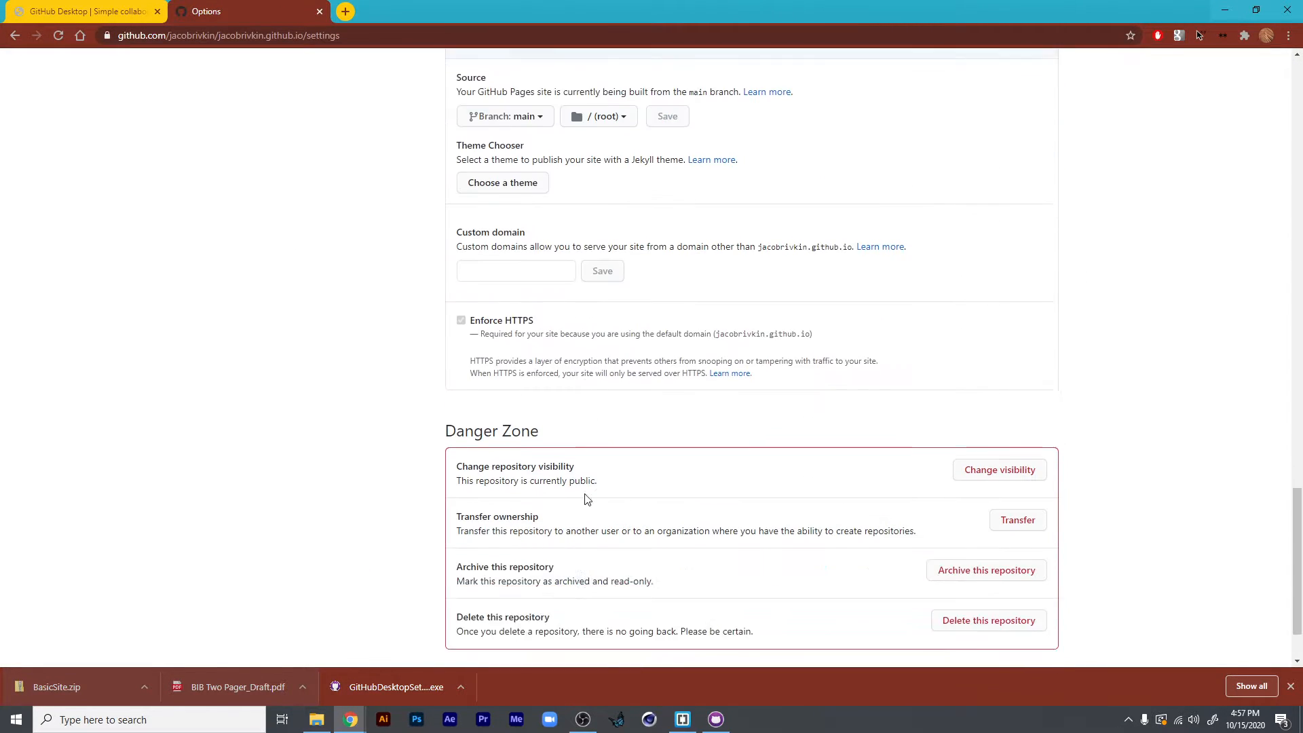
scroll(587, 496, up, 5)
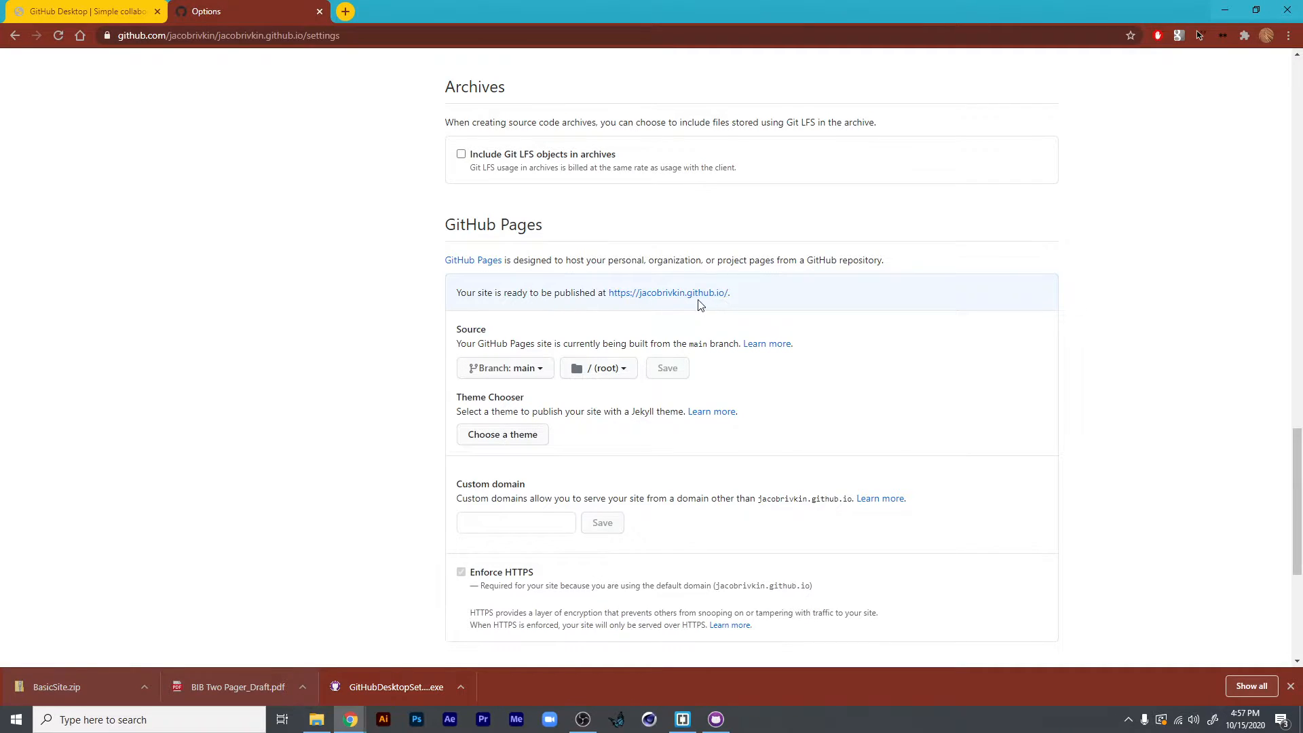
click(527, 372)
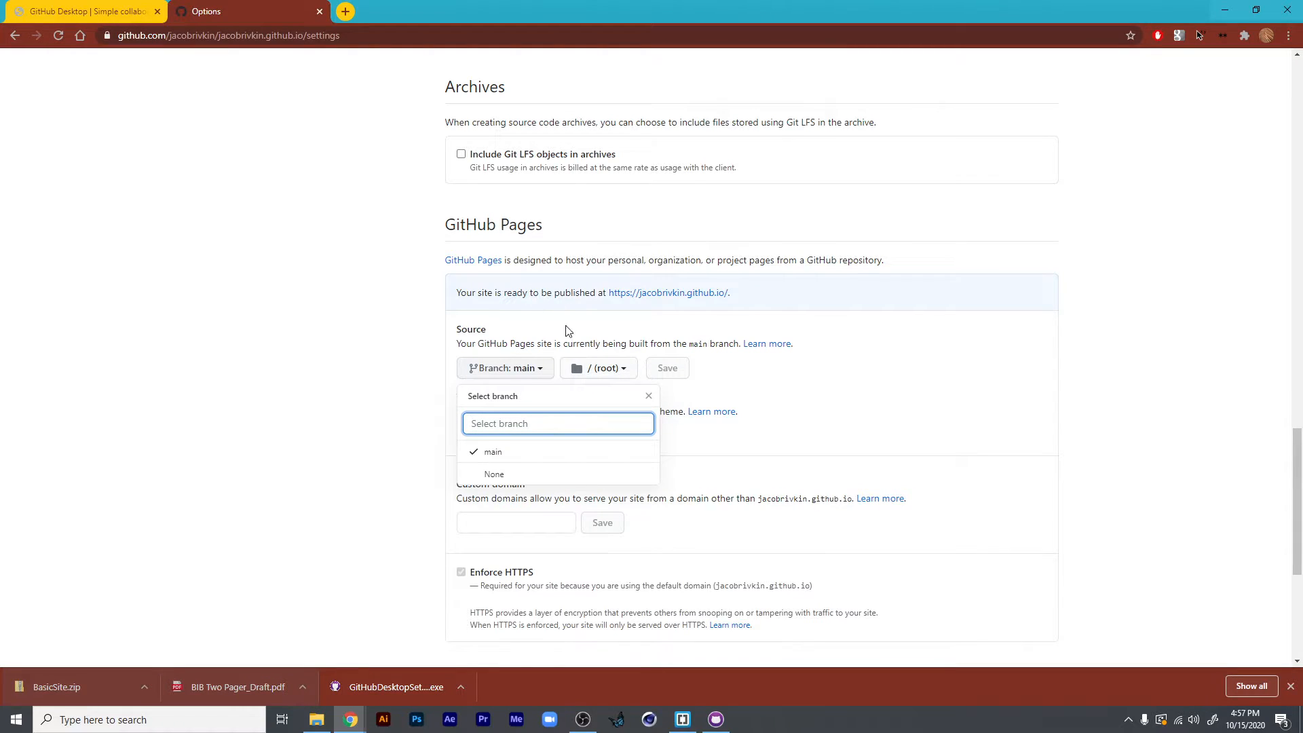
click(749, 389)
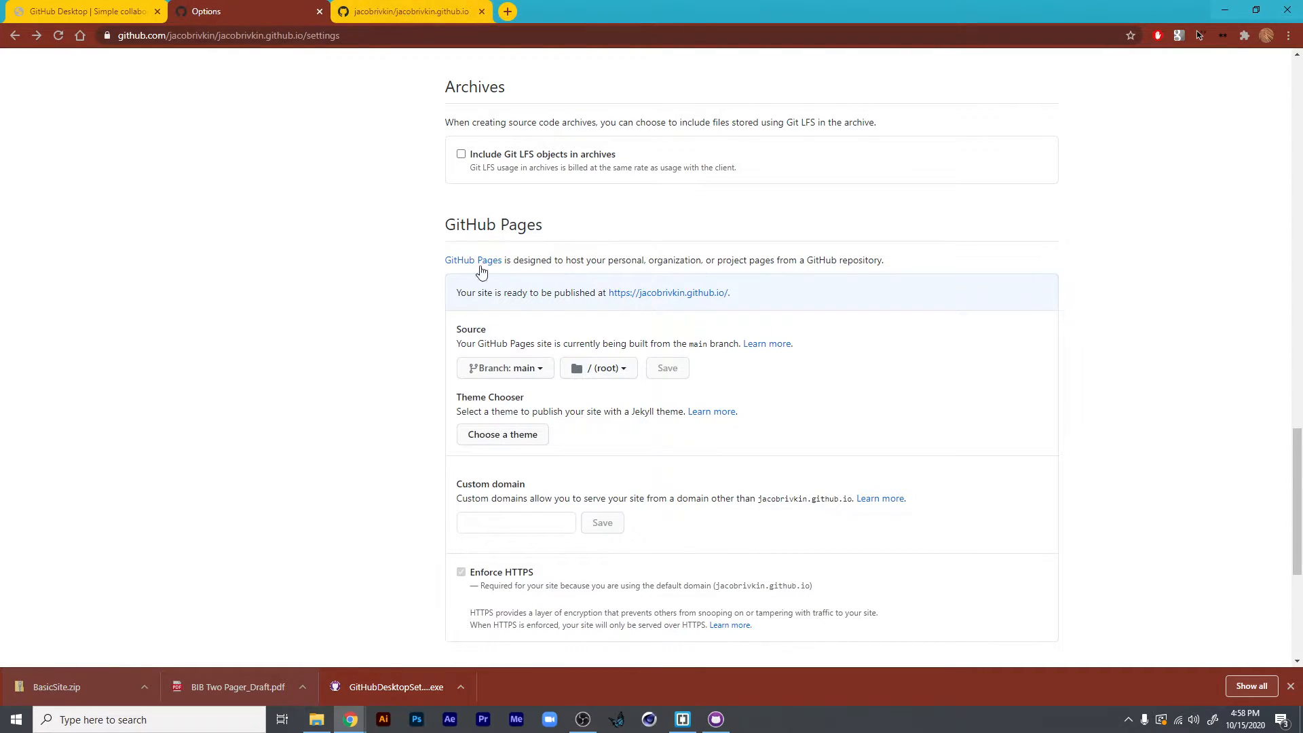
scroll(540, 428, up, 20)
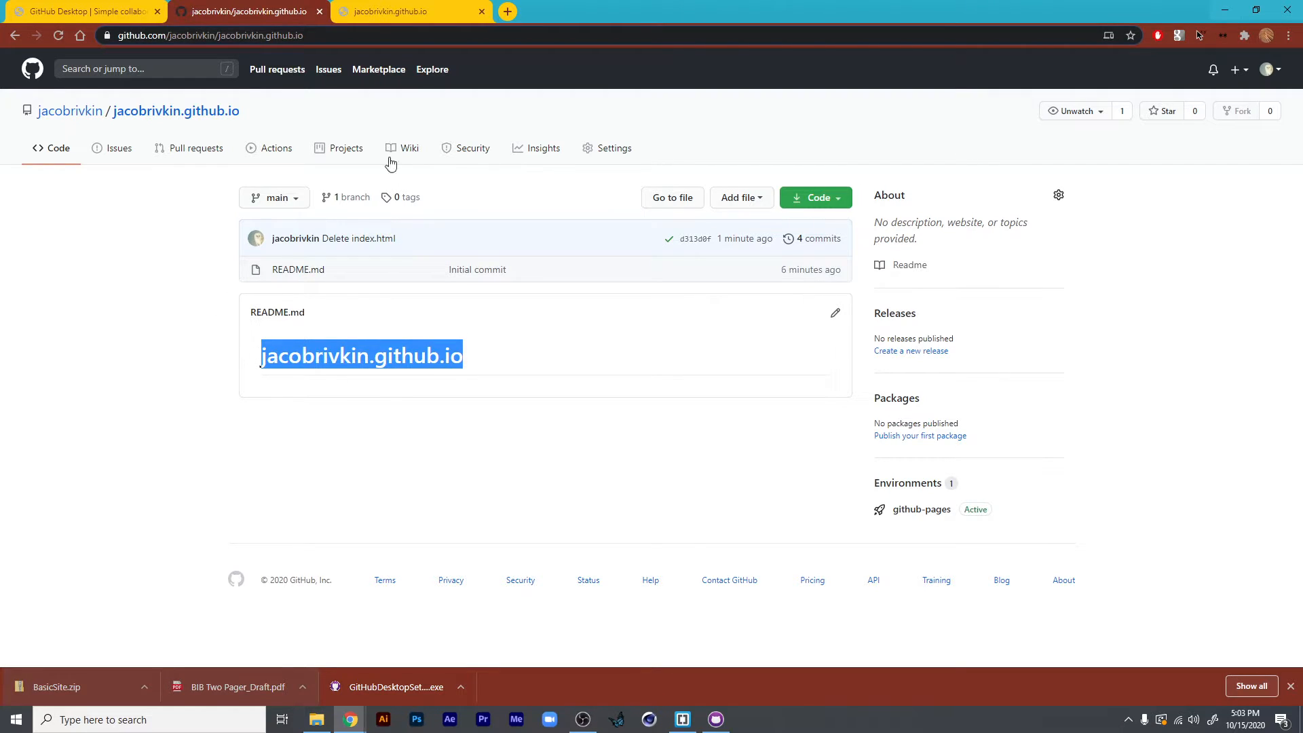
- View the published GitHub Pages site and its address, and compare it with the repository's code page
click(382, 8)
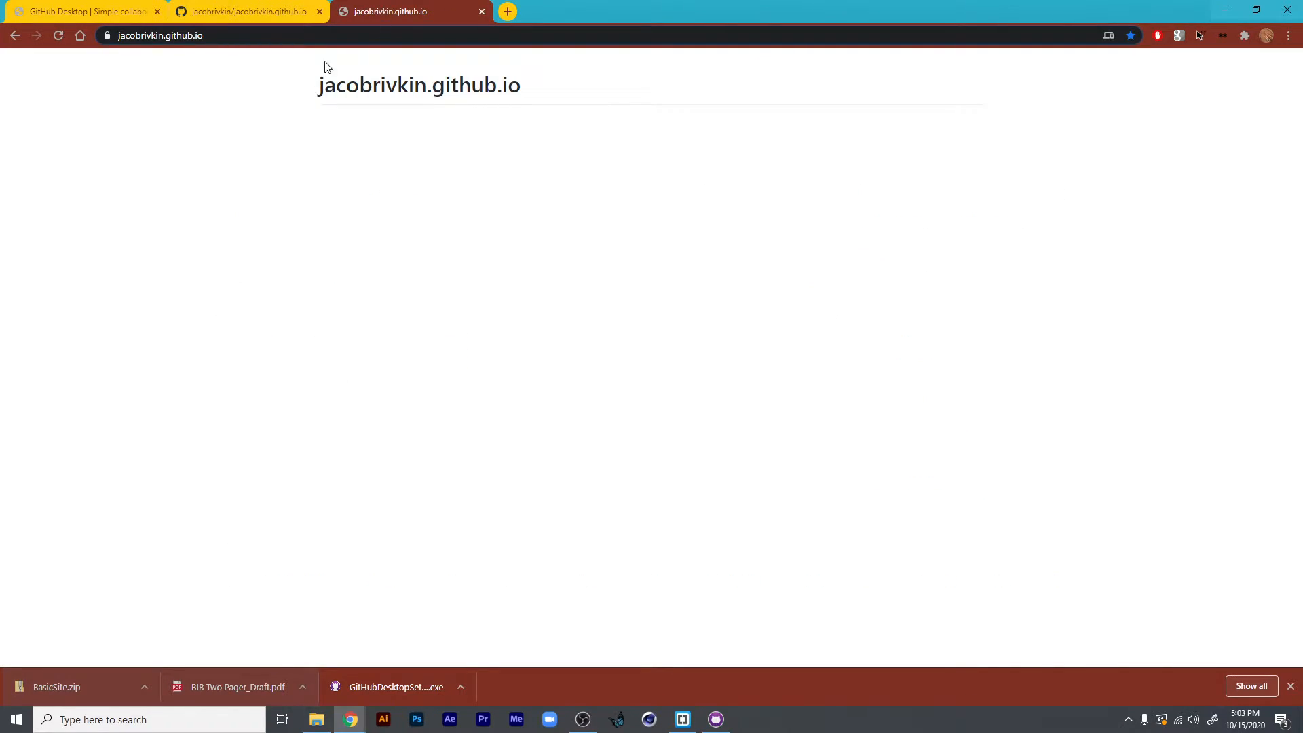
click(203, 36)
click(152, 35)
click(237, 12)
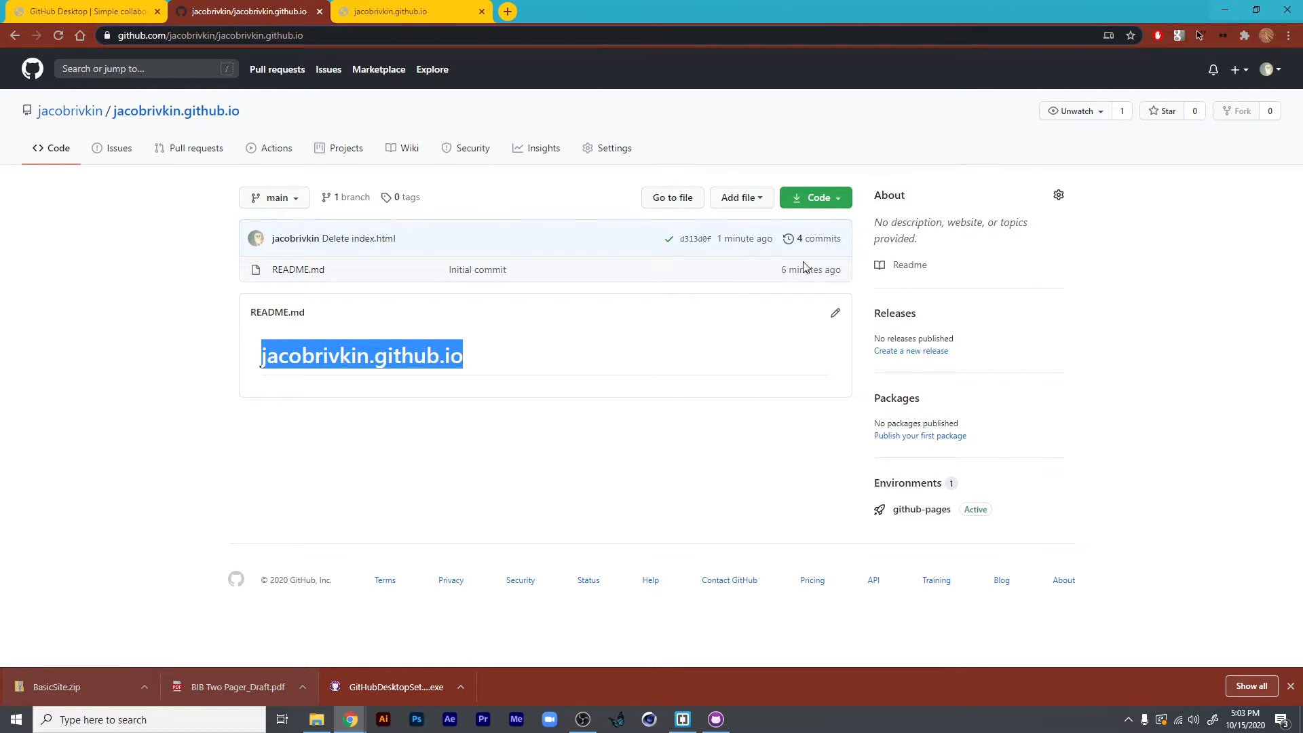
click(445, 15)
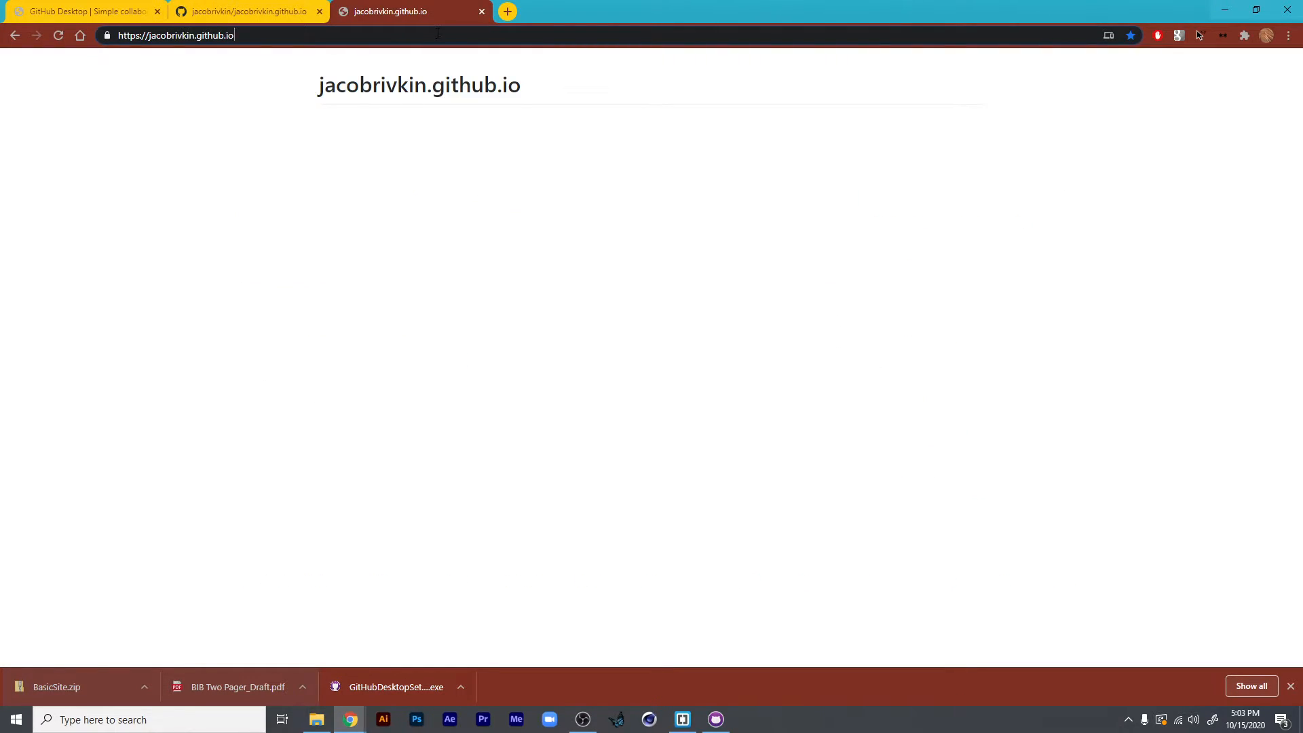
- Load the published site's address in an incognito window to check it, and close both views of the site
click(449, 41)
key(ctrl+c)
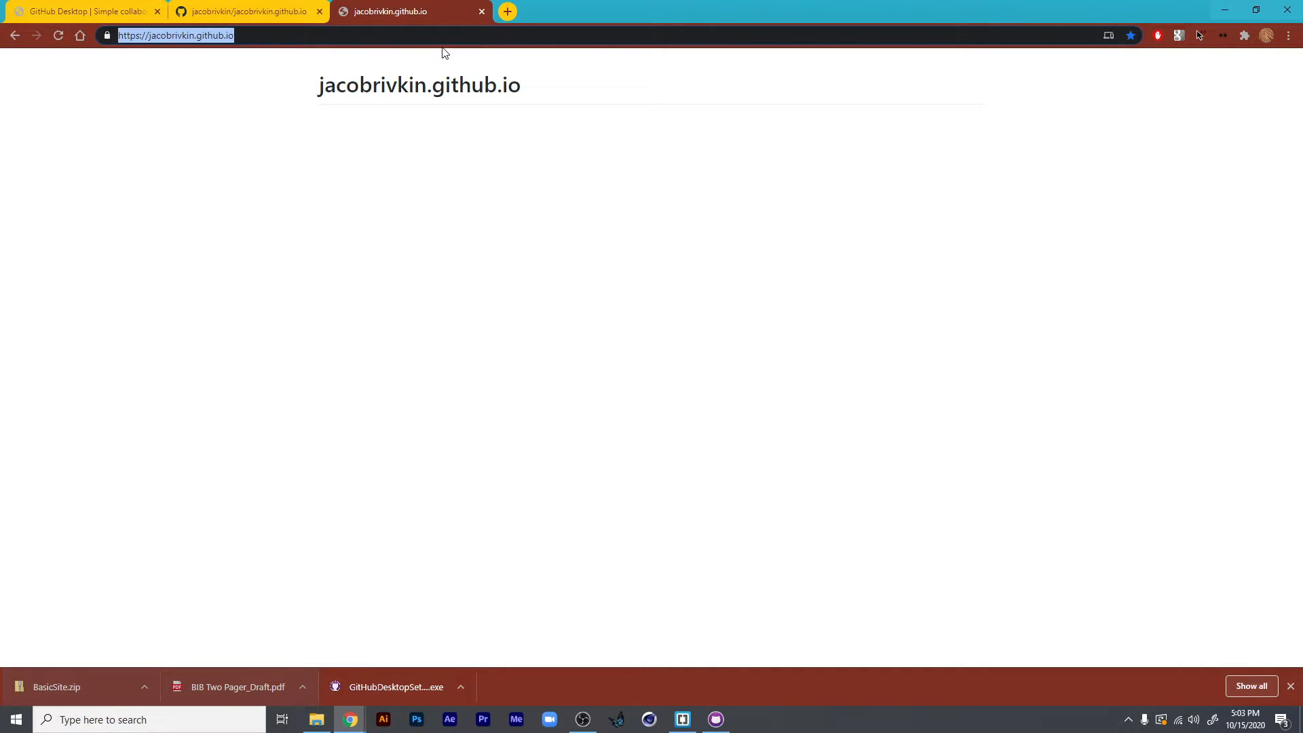
key(ctrl+shift+n)
key(ctrl+v)
key(Return)
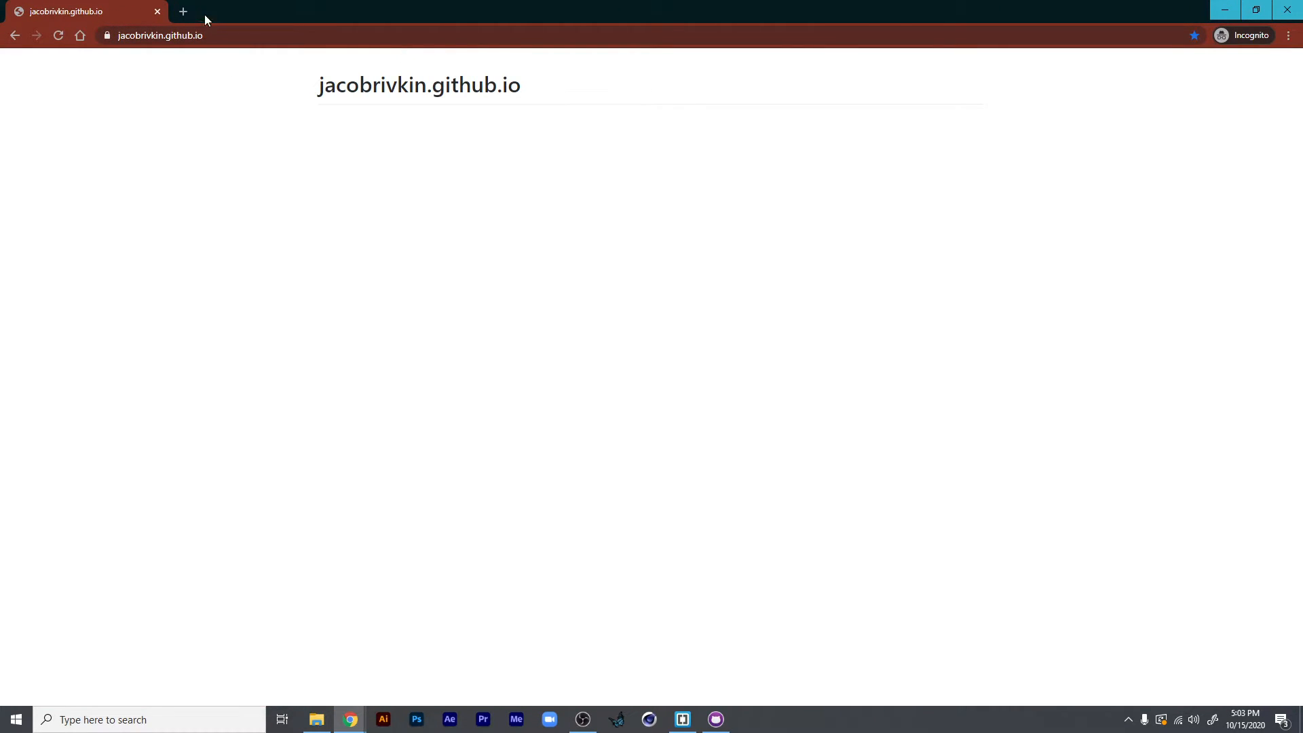
click(157, 12)
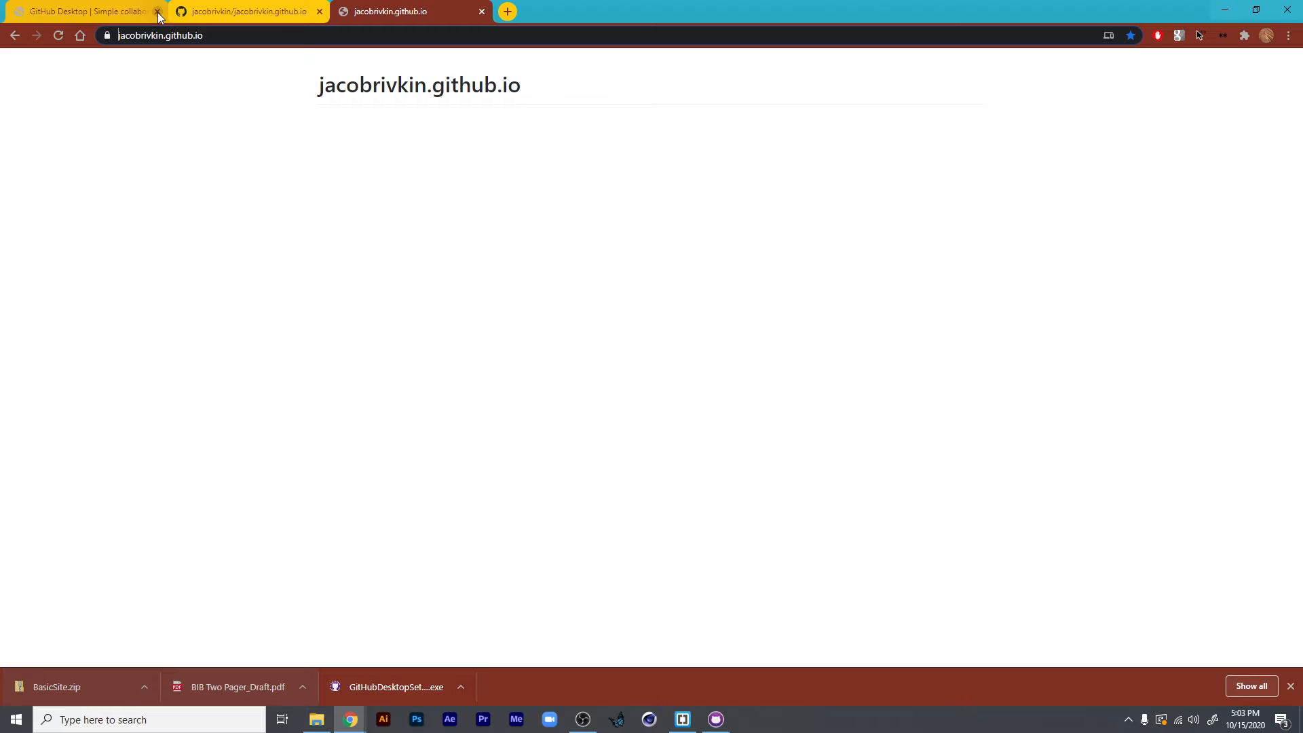
click(479, 11)
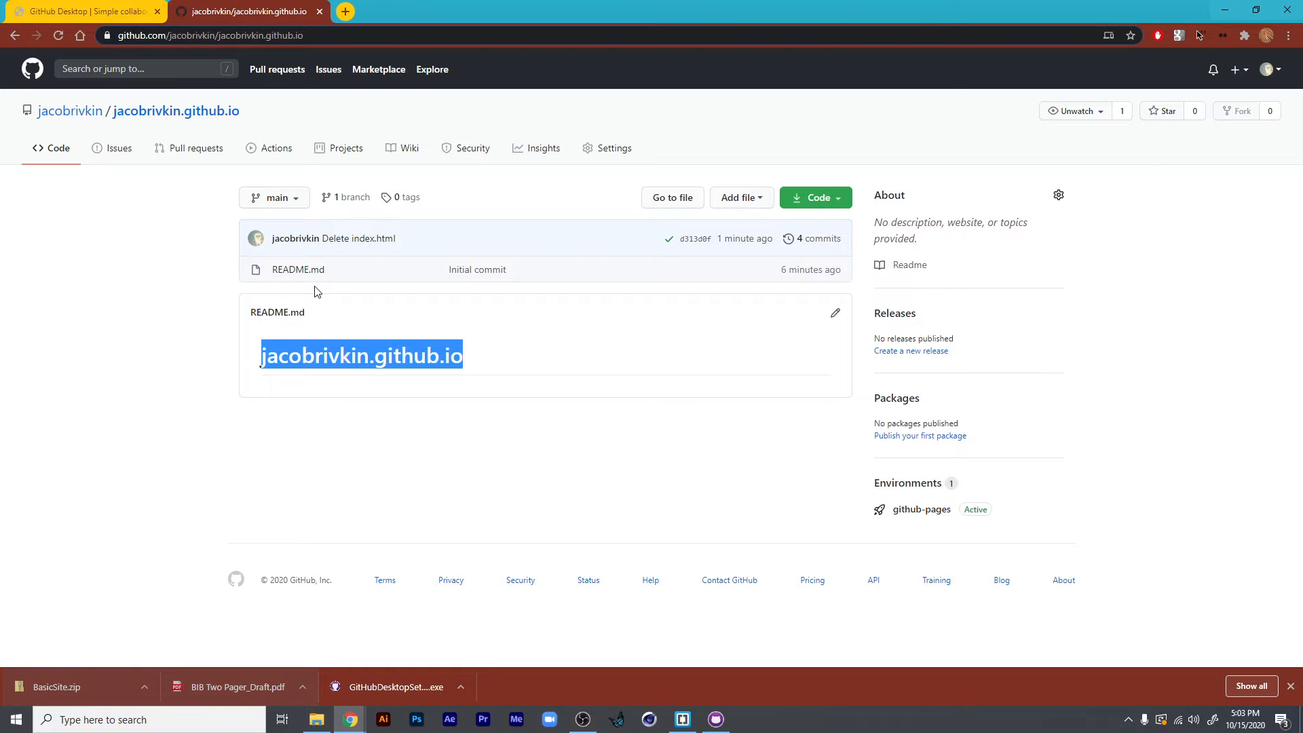
- Switch to GitHub Desktop, sign in to GitHub.com through the browser, and accept the prefilled Git name and email
click(54, 7)
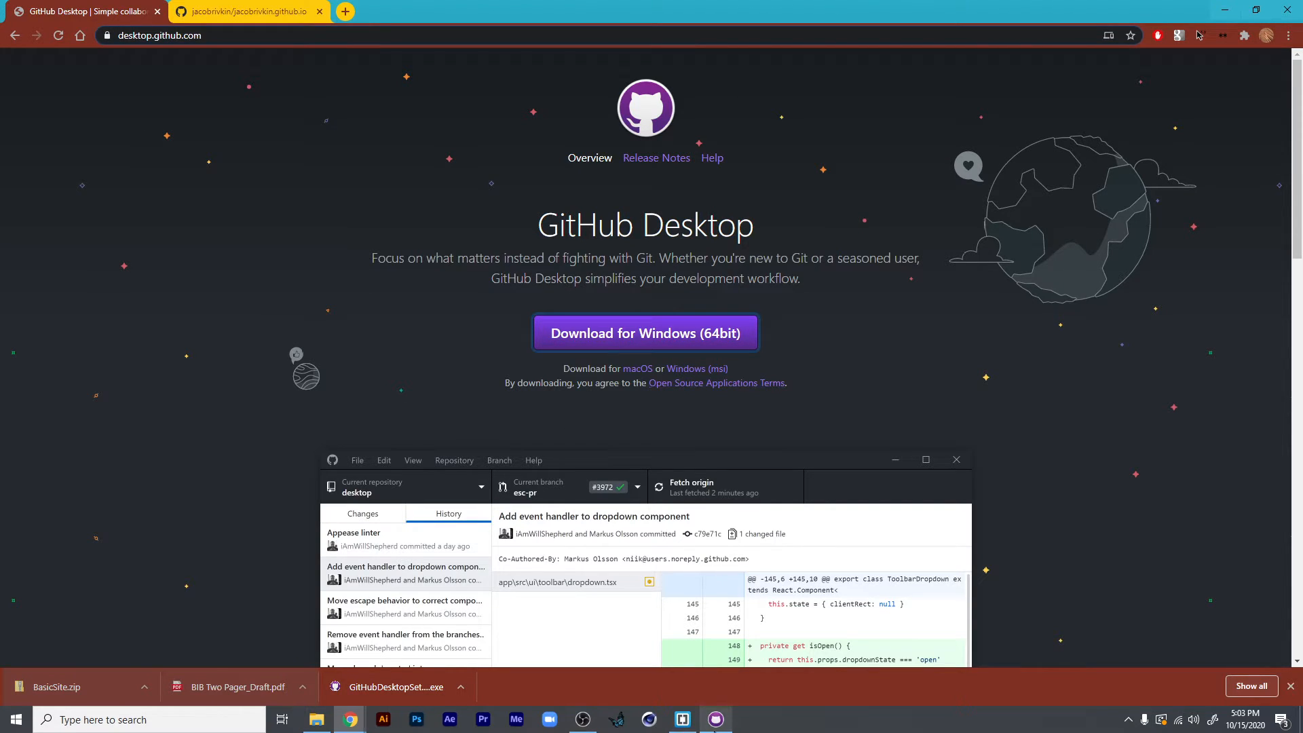
click(717, 730)
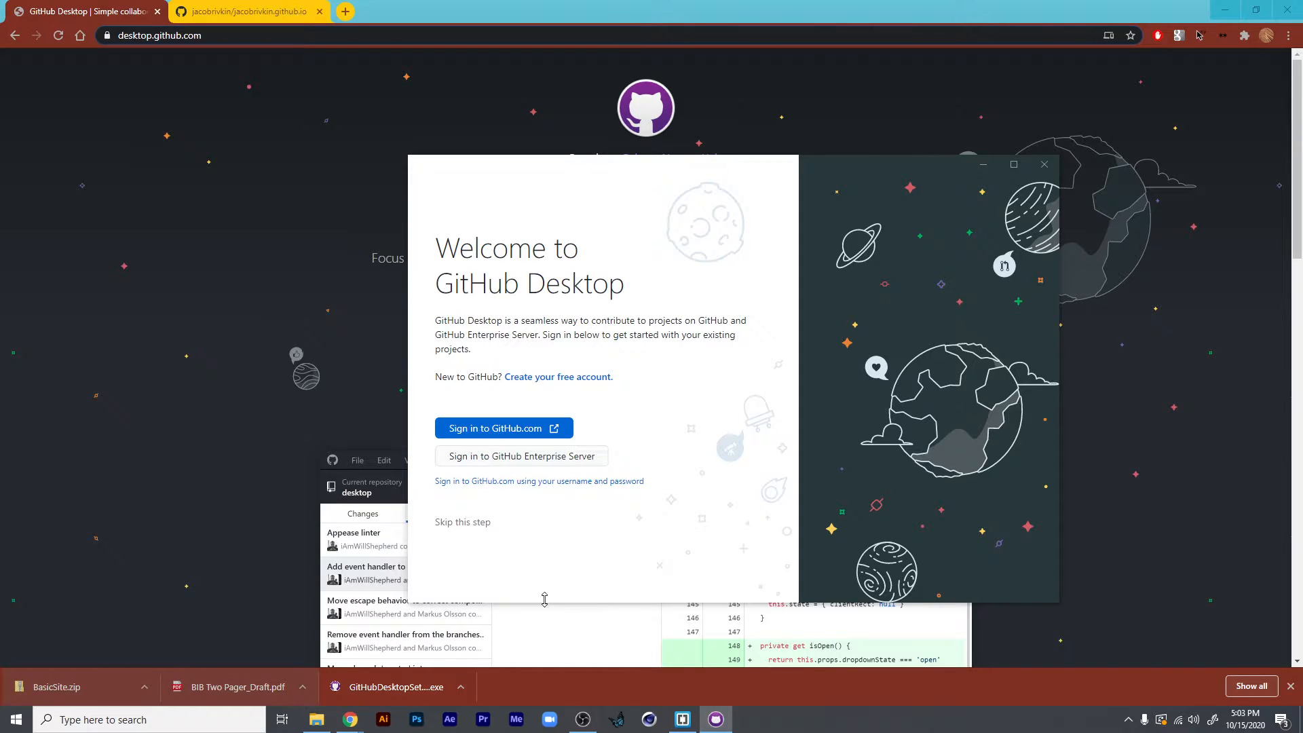
click(207, 6)
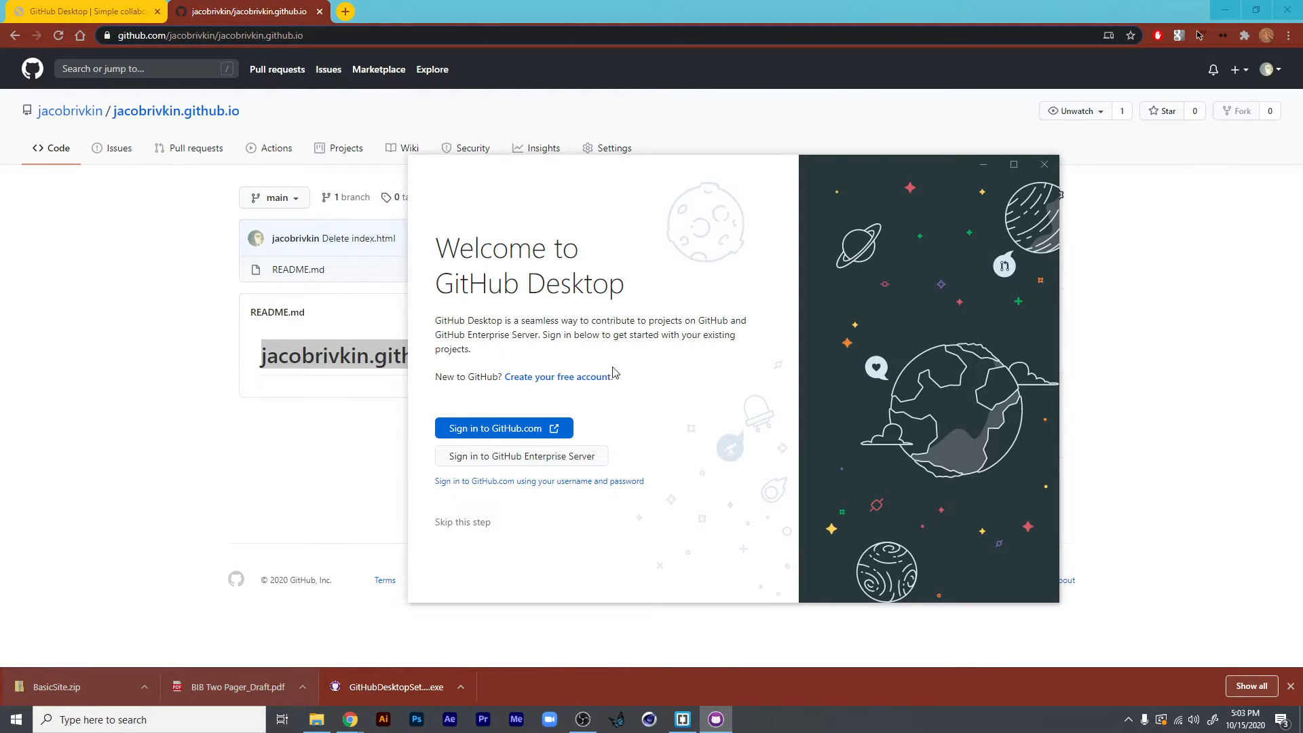
click(518, 434)
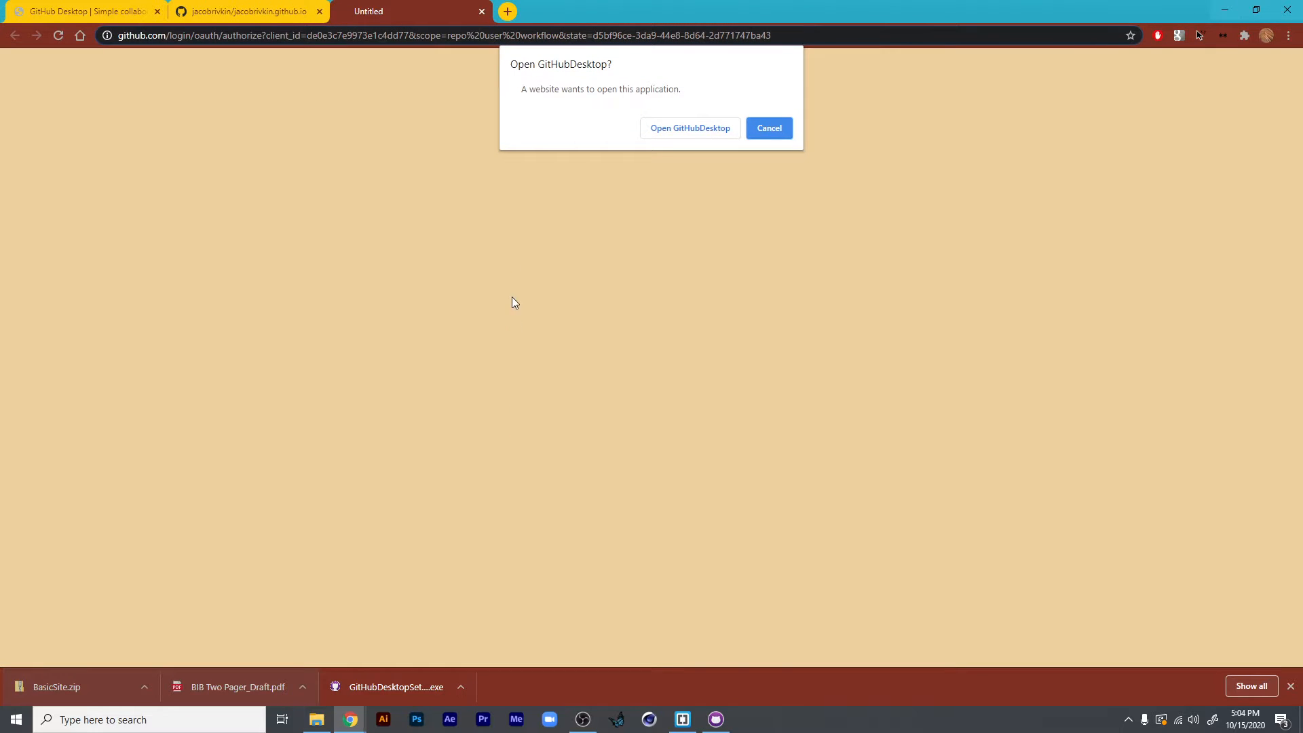
click(679, 138)
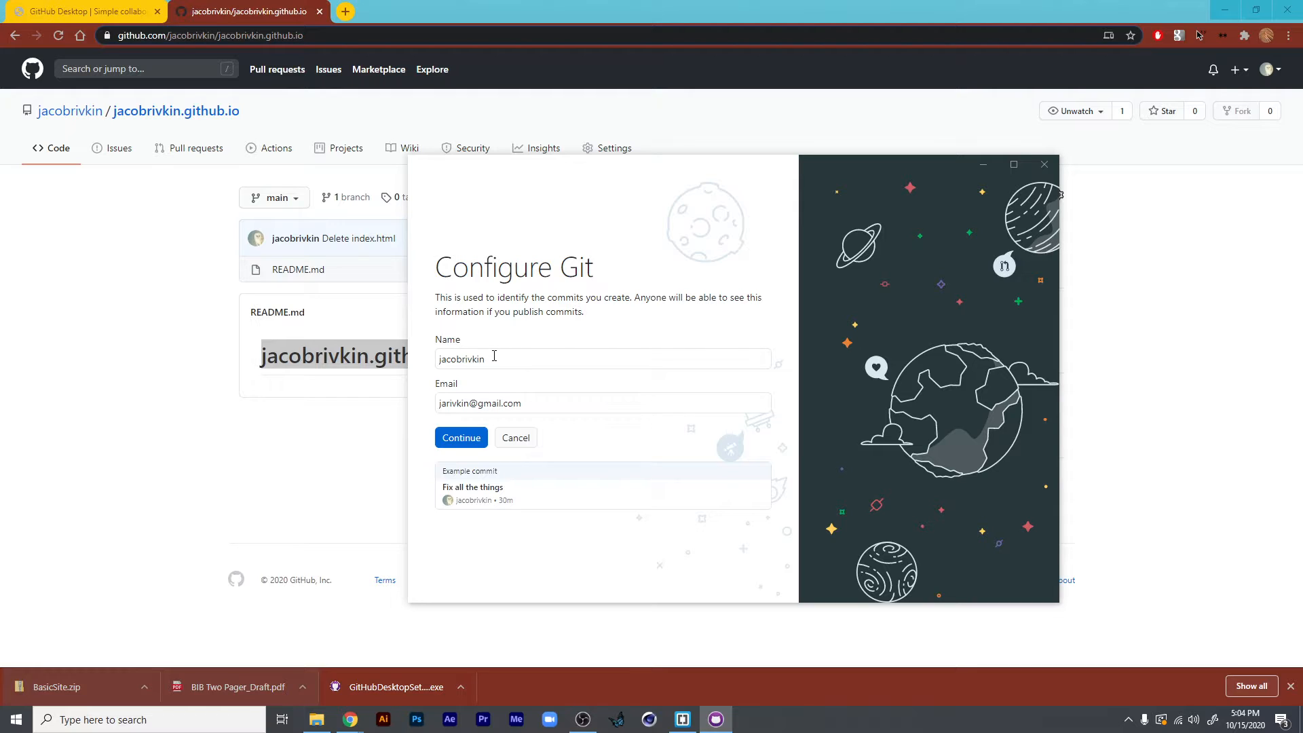
click(469, 442)
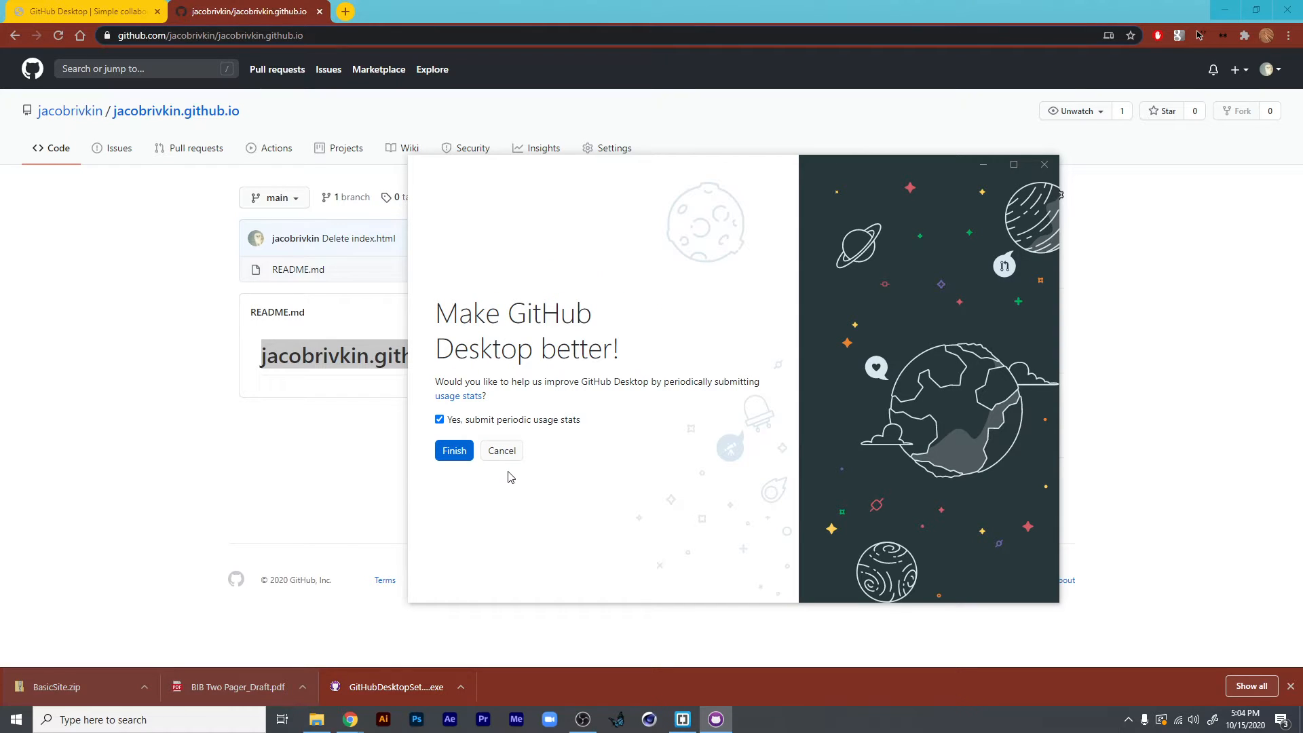
- Finish the setup without submitting usage stats, and clone the personal github.io repository to its default local path in Documents\GitHub
click(440, 419)
click(453, 450)
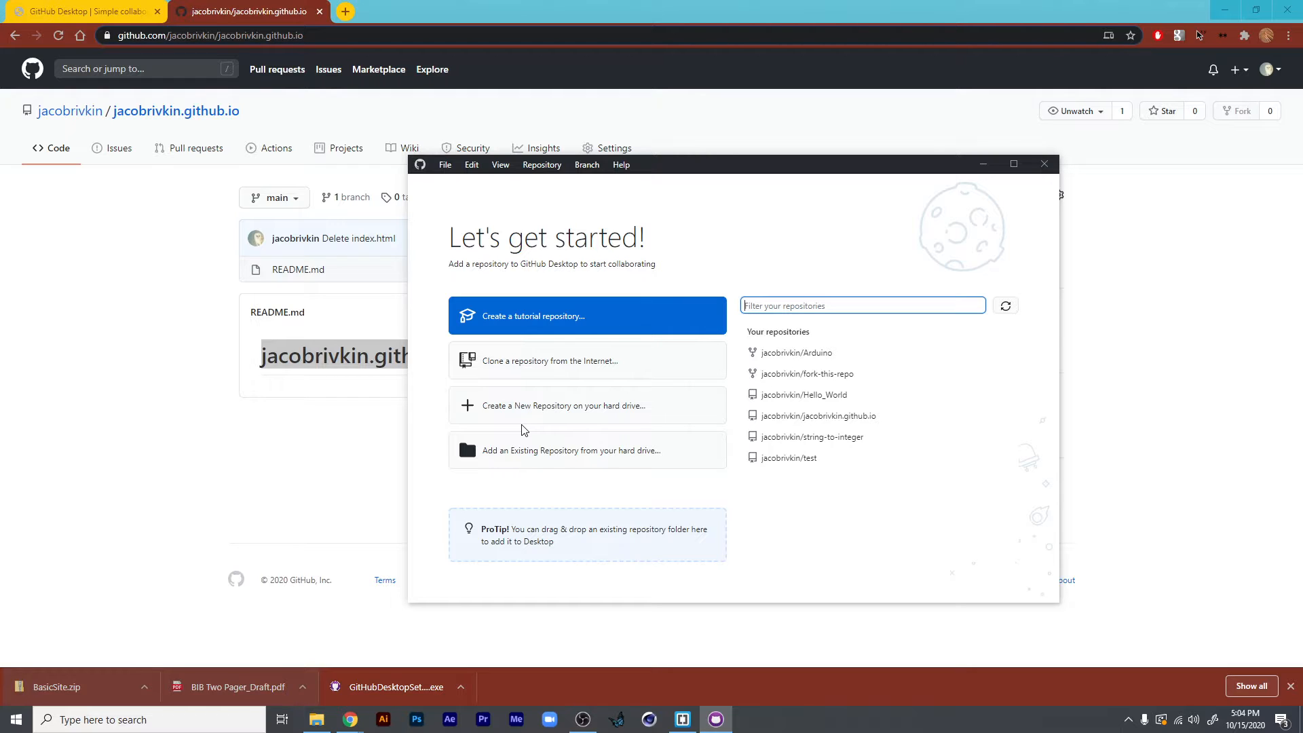
click(816, 420)
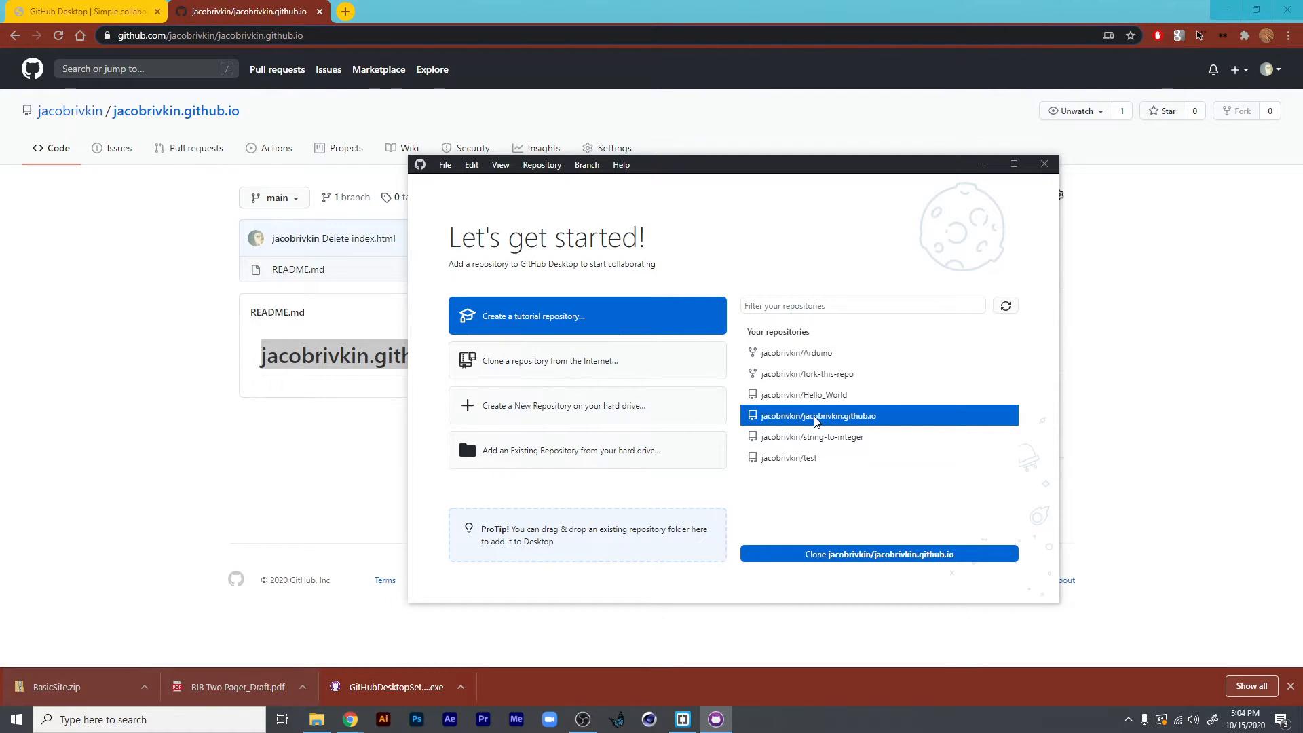
click(855, 556)
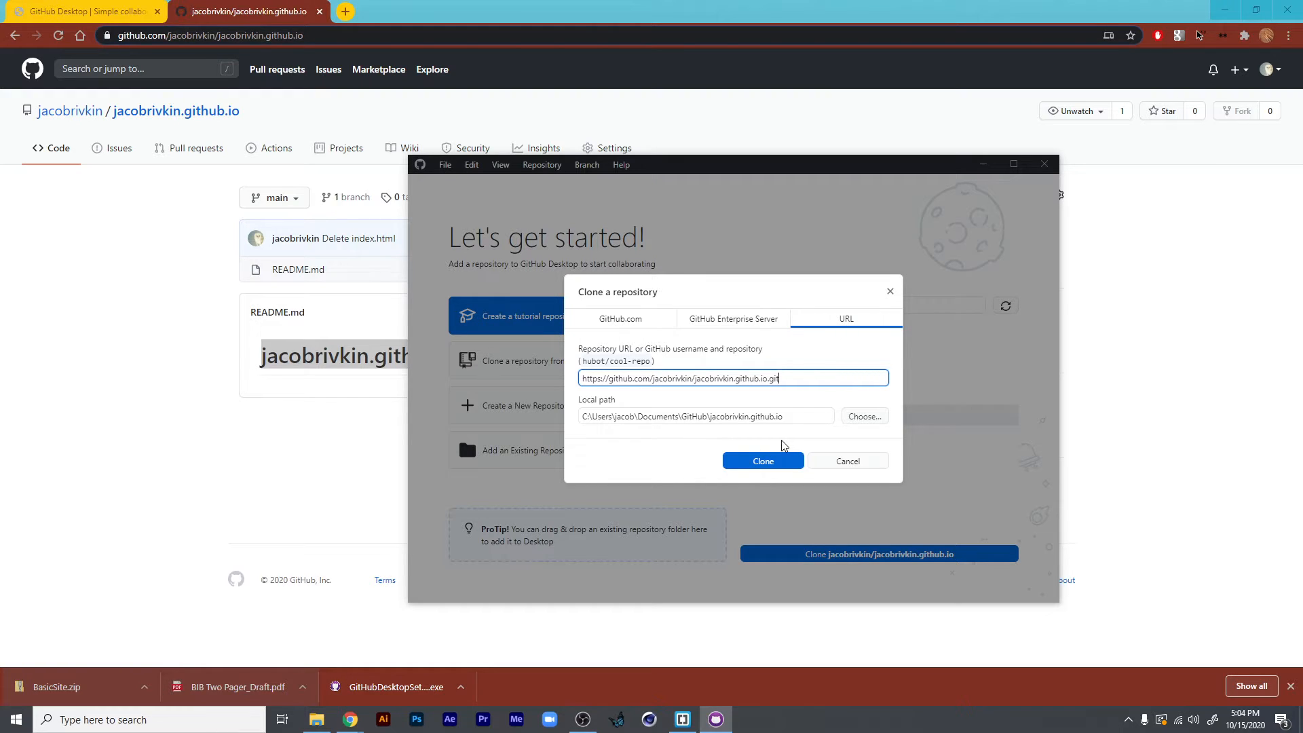
drag(584, 416, 847, 424)
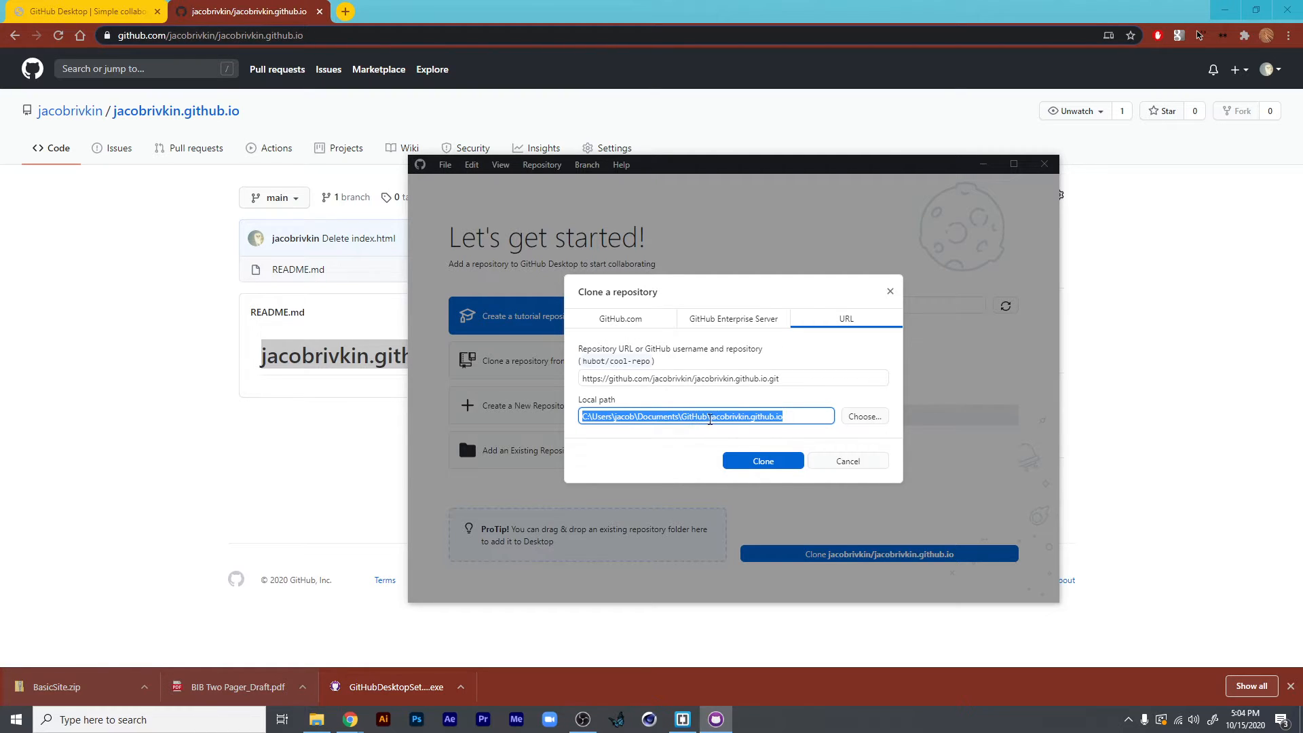
click(712, 417)
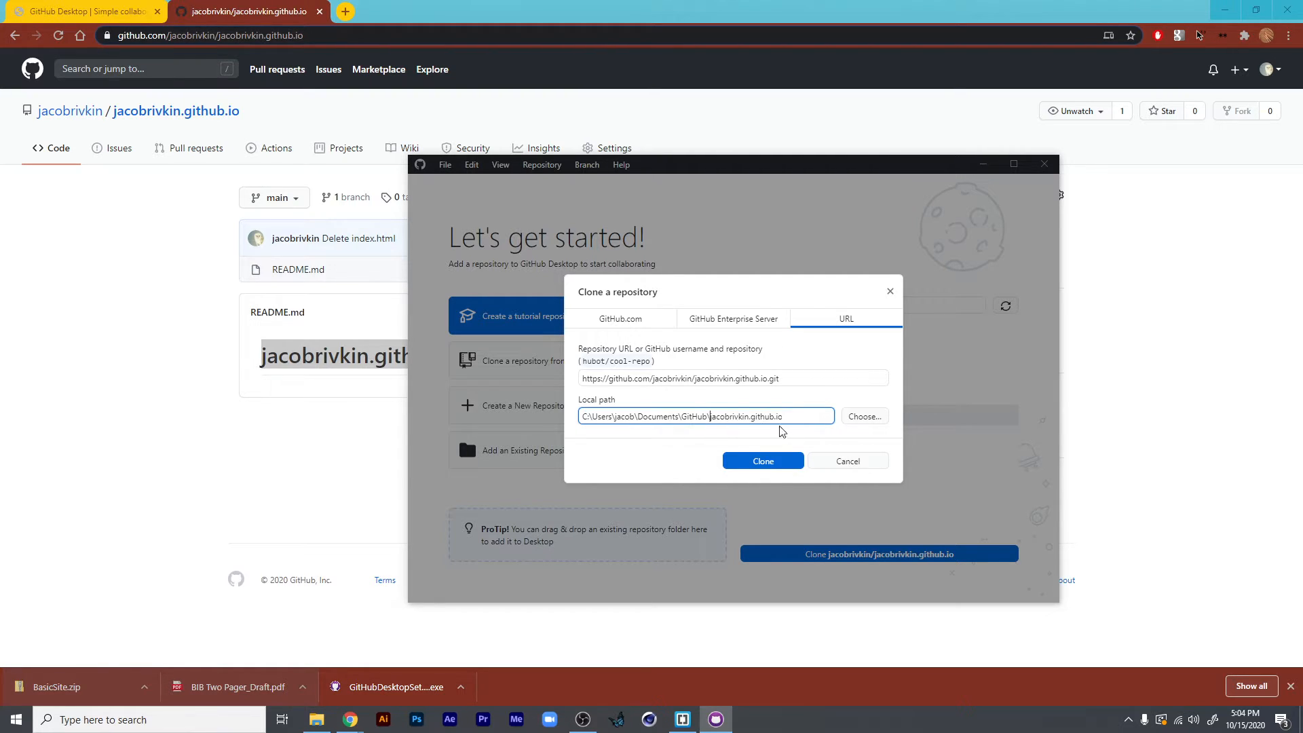
drag(708, 417, 815, 424)
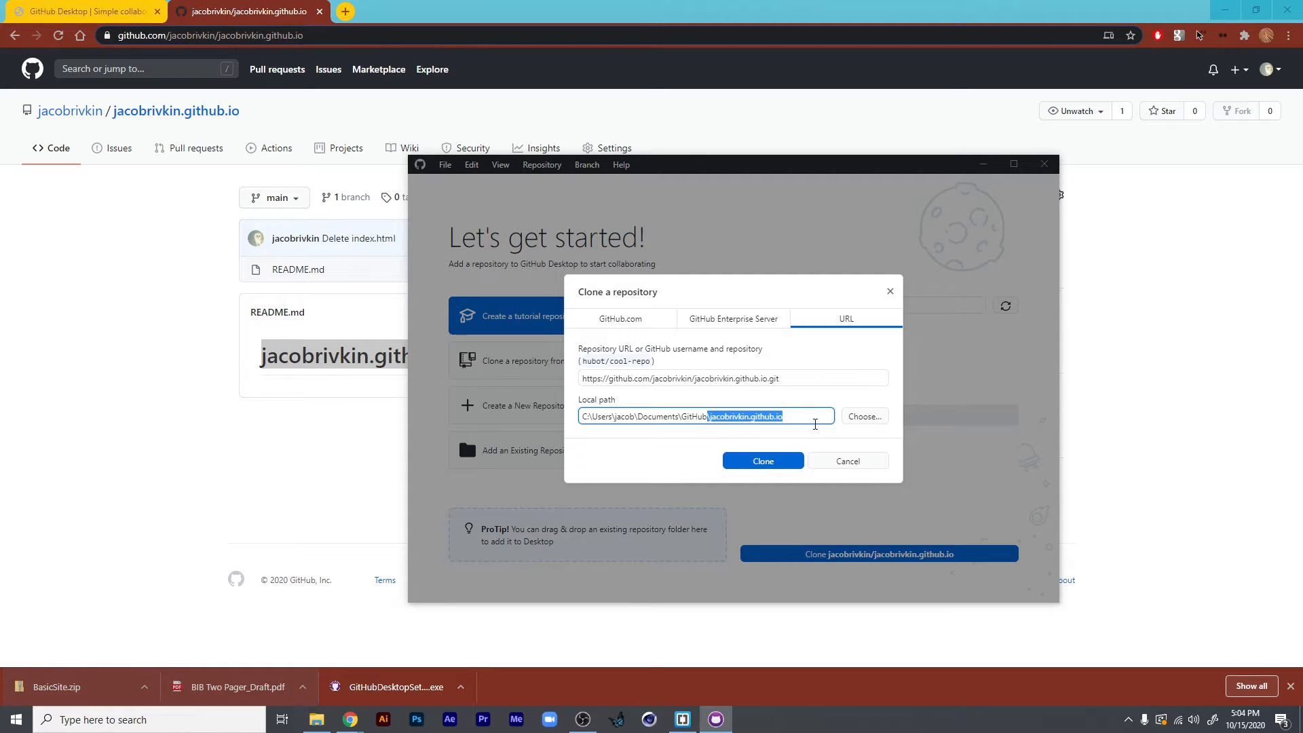
click(775, 461)
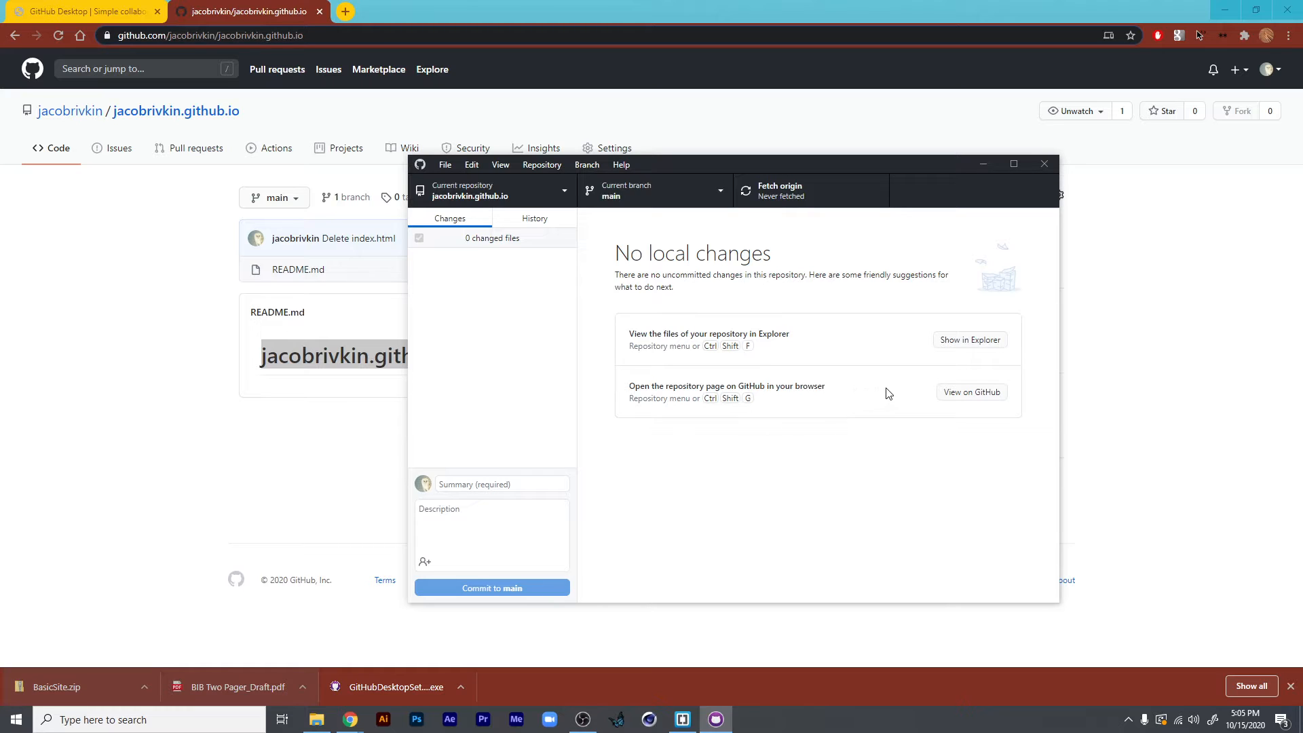
- Show the cloned repository's folder in File Explorer and check its location under Documents\GitHub
click(965, 345)
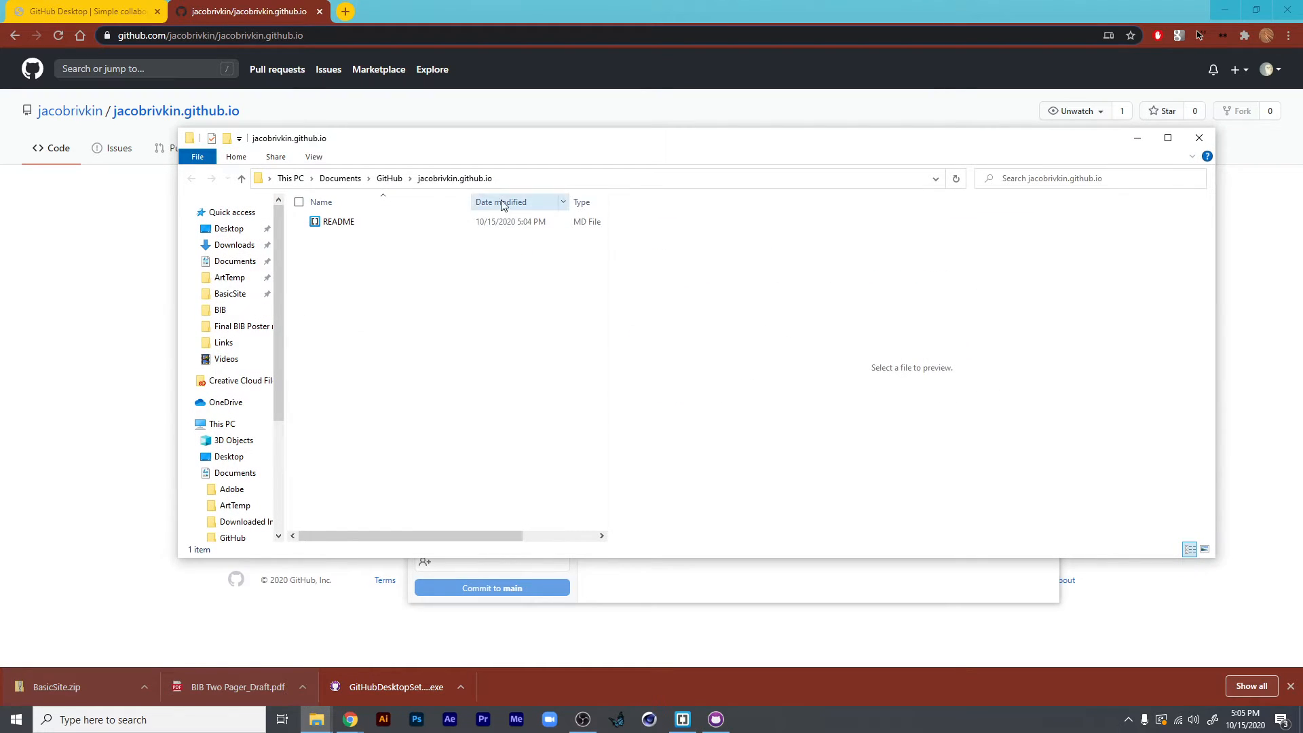
click(339, 179)
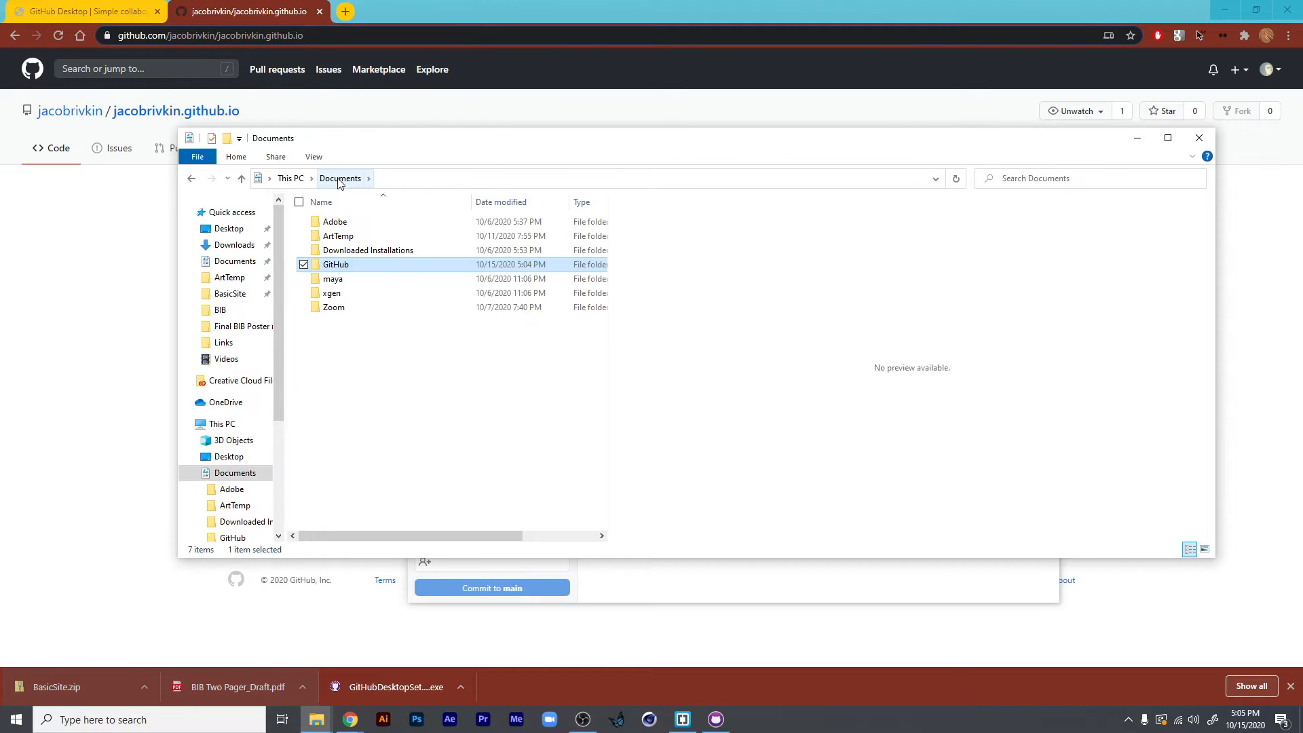
click(192, 180)
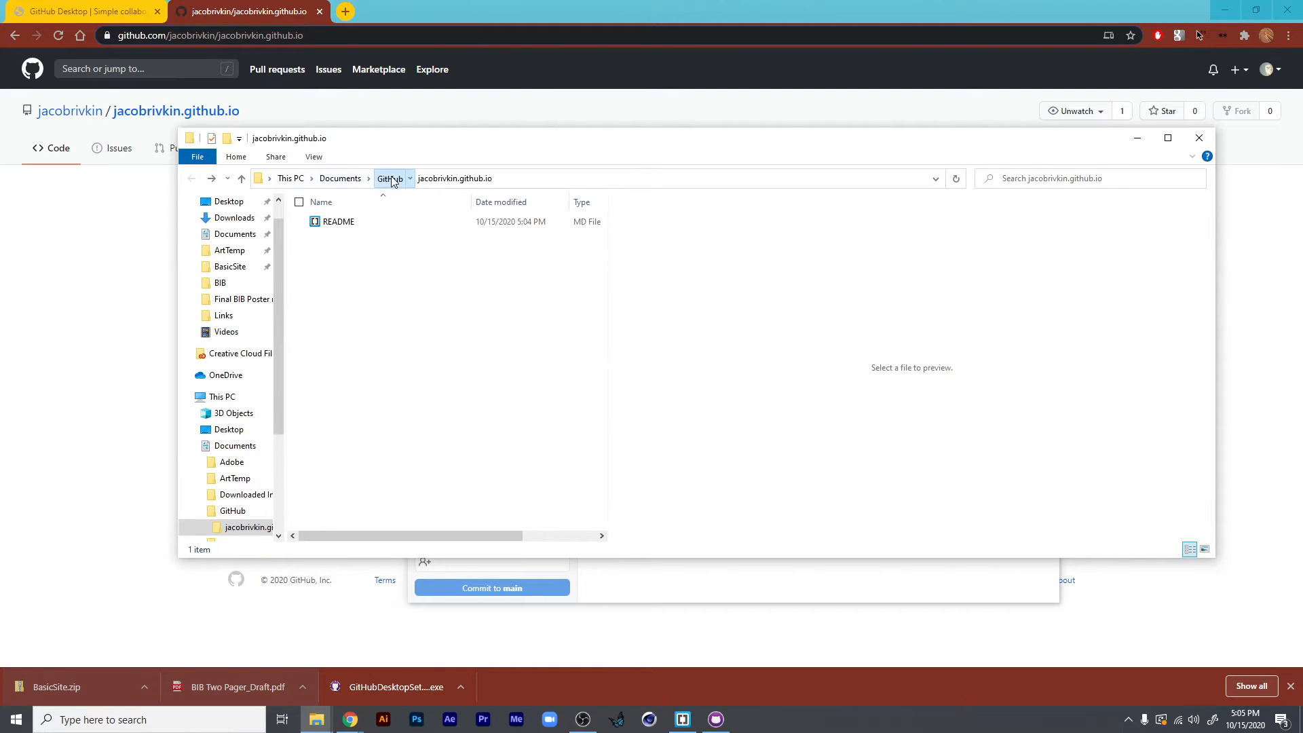
click(393, 179)
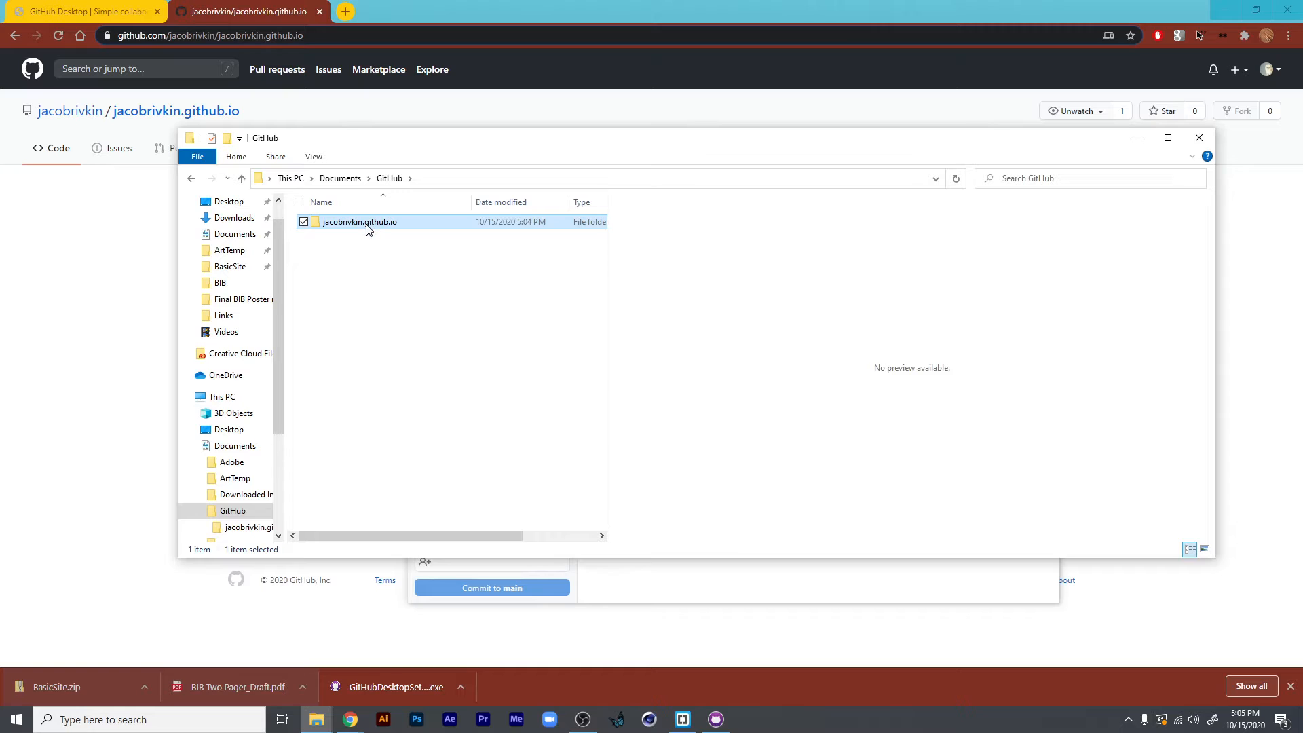
double_click(367, 224)
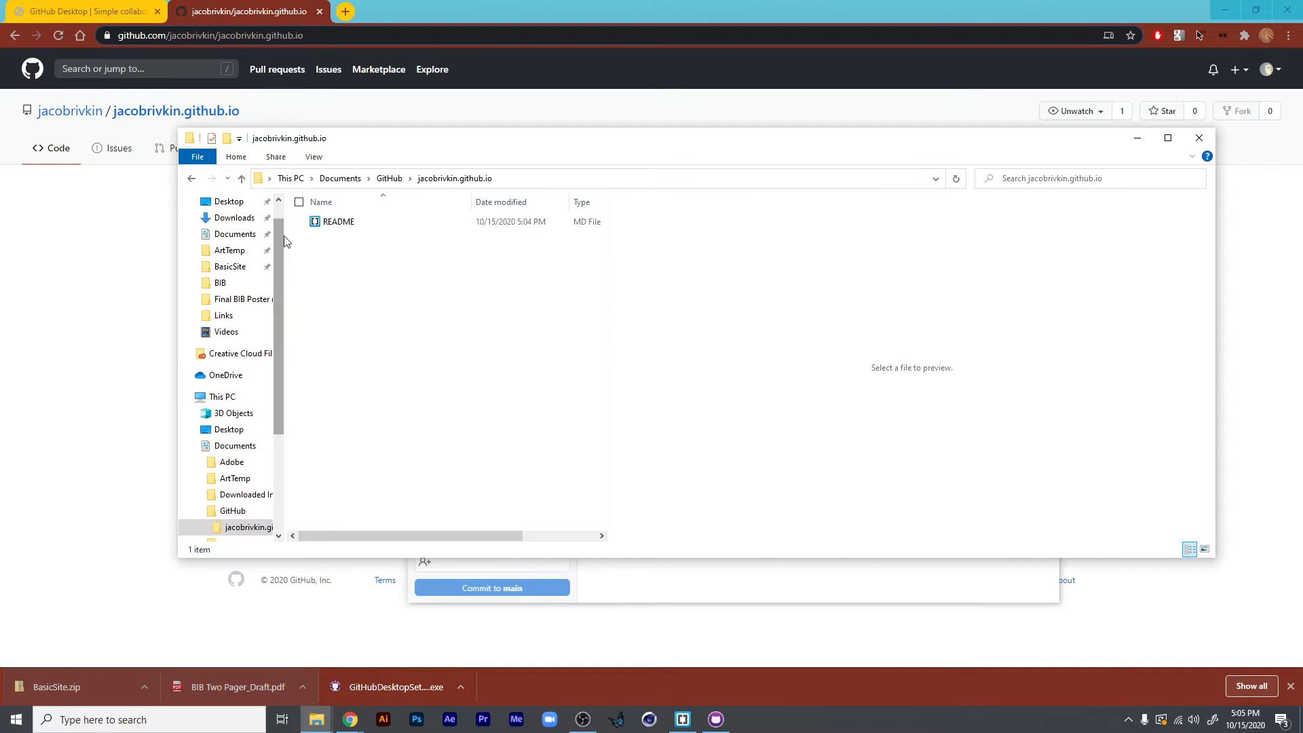
- Copy the assets and pages folders and the index file from the BasicSite folder into the cloned repository's folder
scroll(283, 232, up, 1)
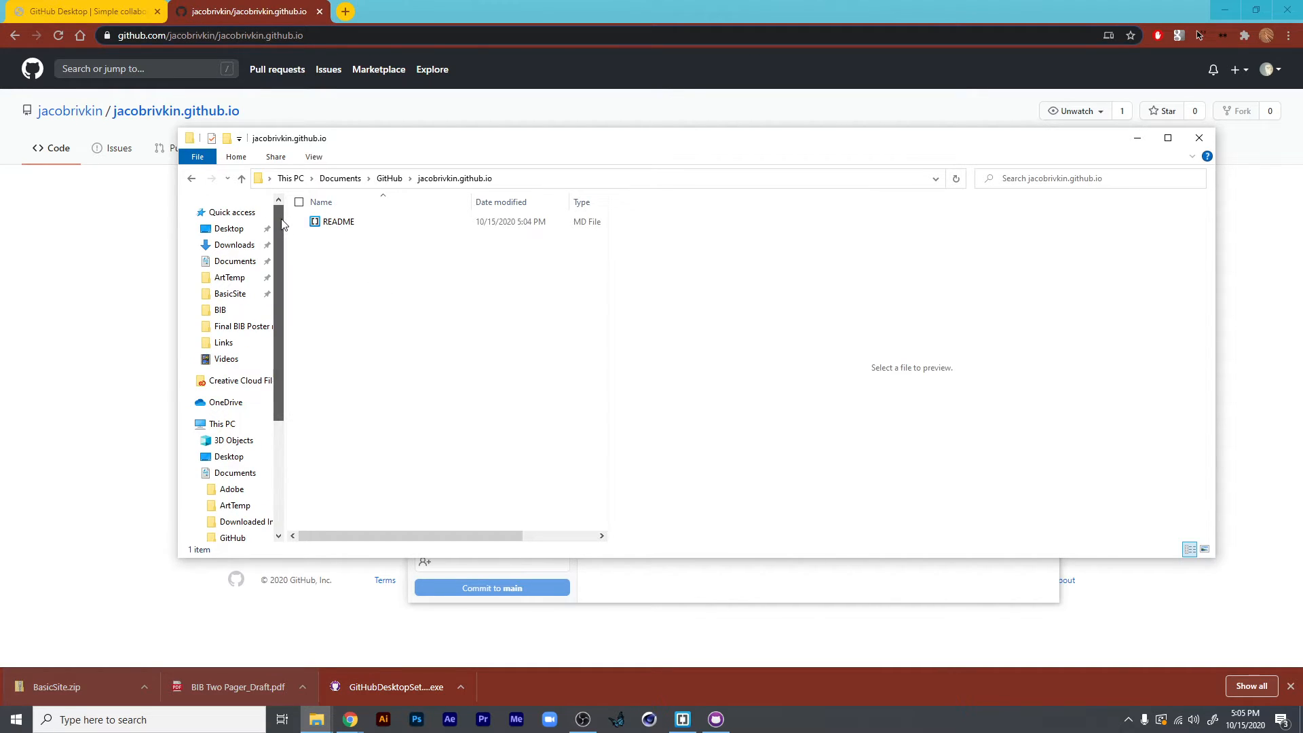
click(230, 293)
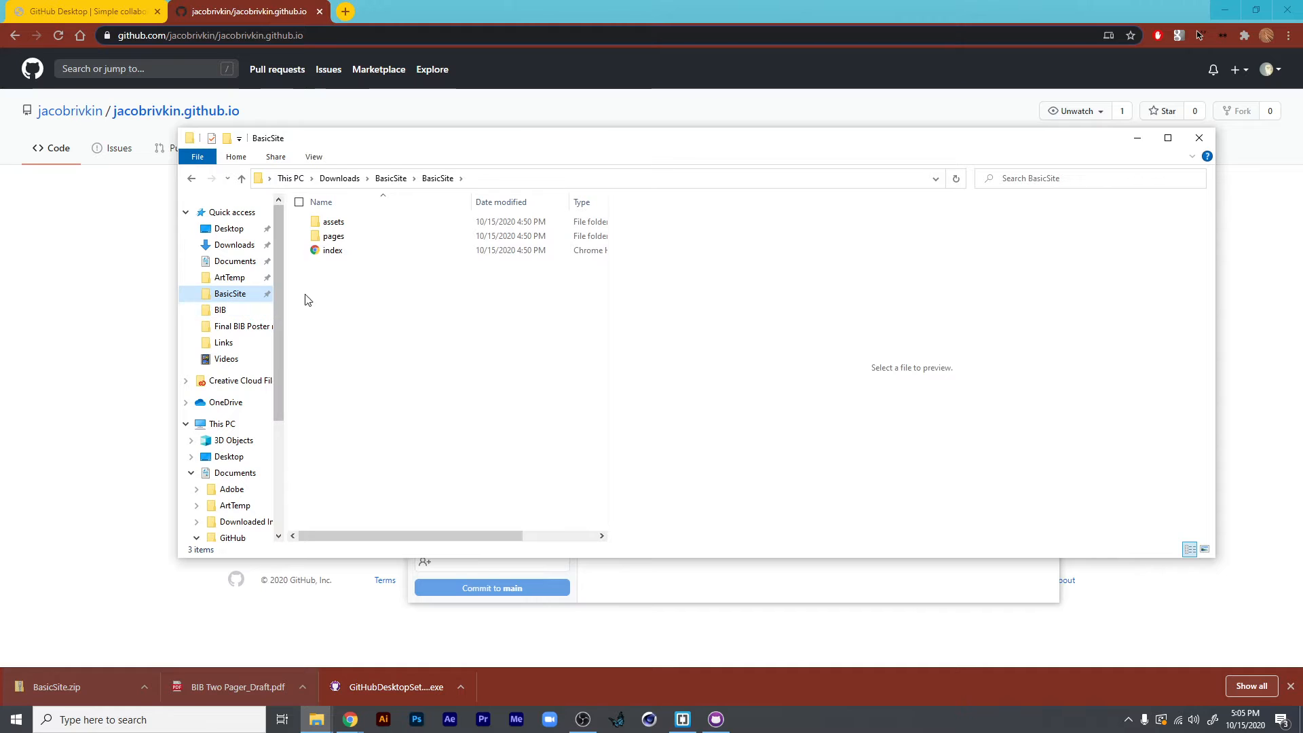
drag(370, 274, 325, 220)
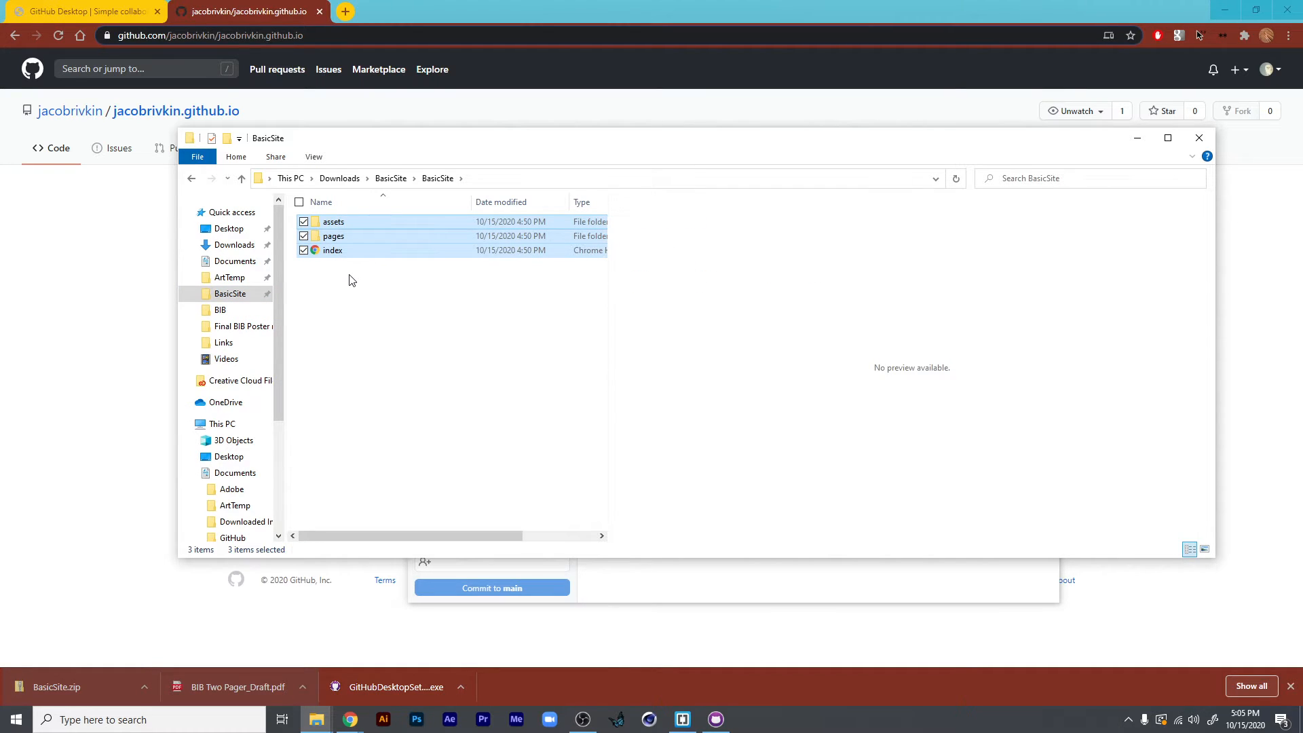
right_click(355, 229)
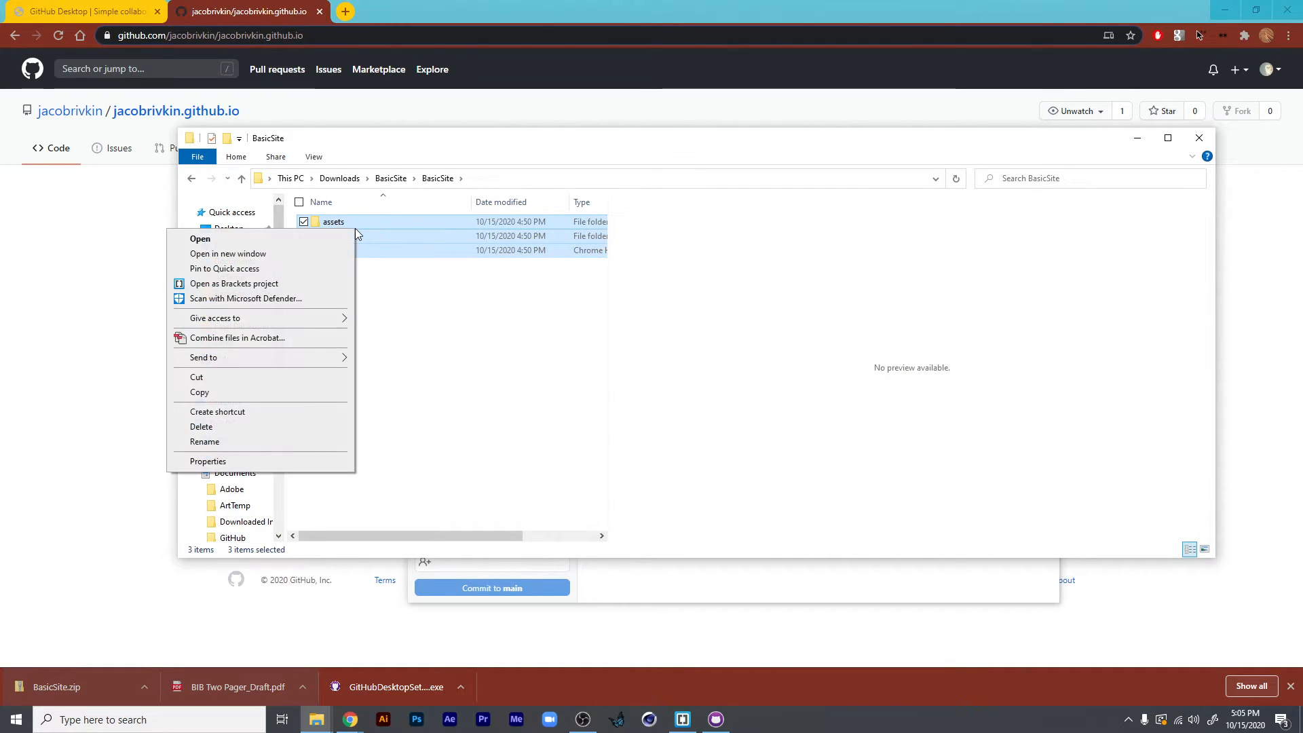
click(291, 394)
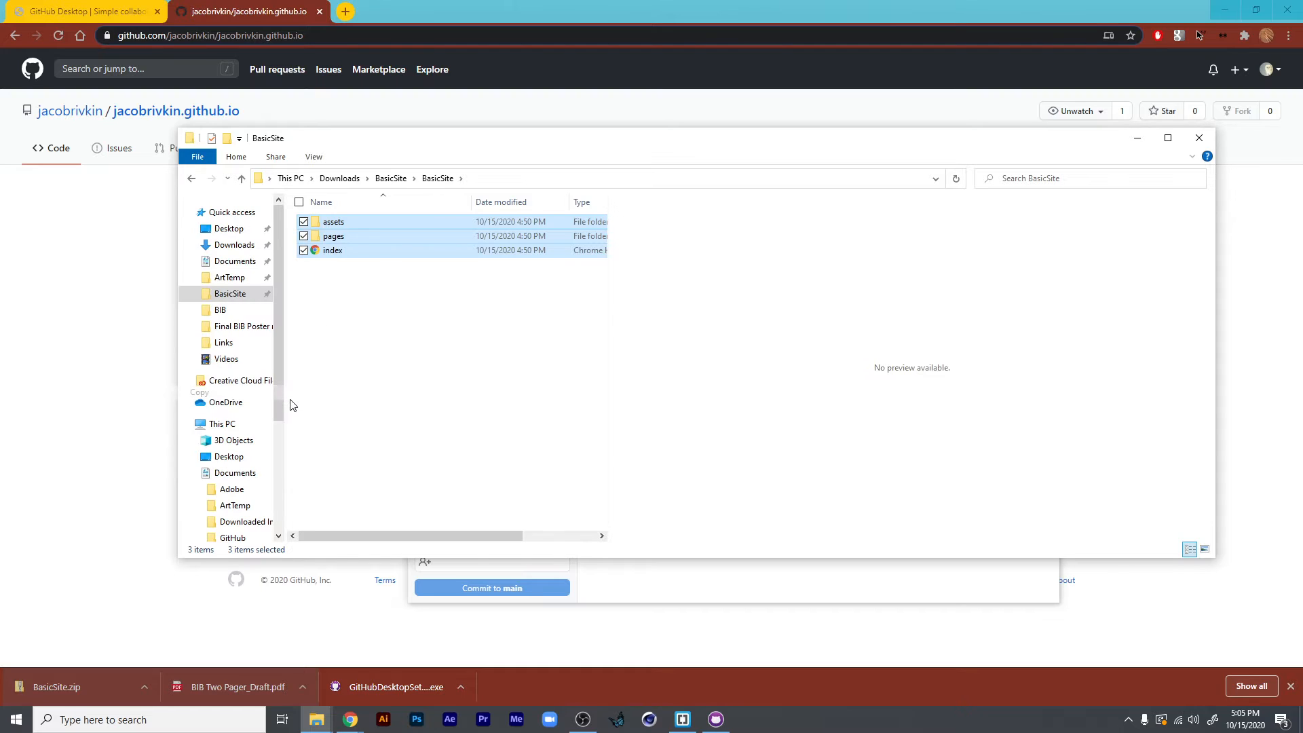
click(193, 178)
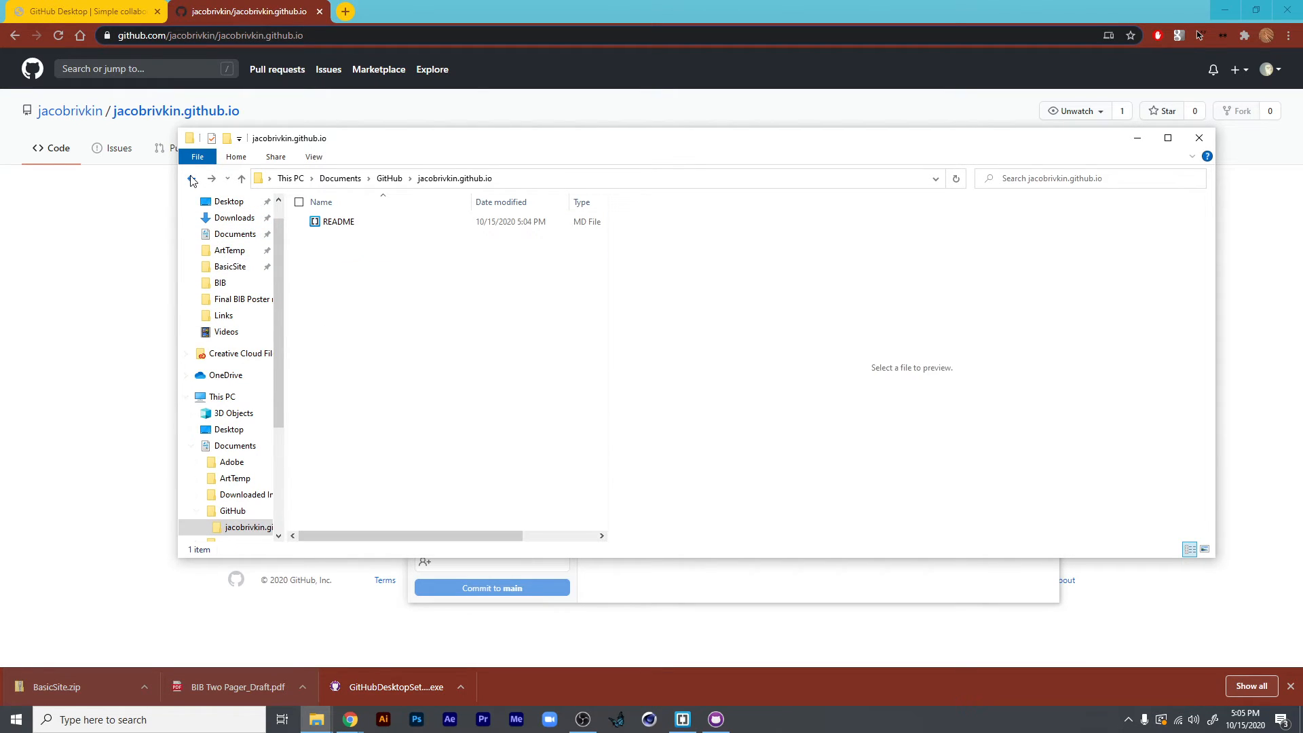
click(193, 178)
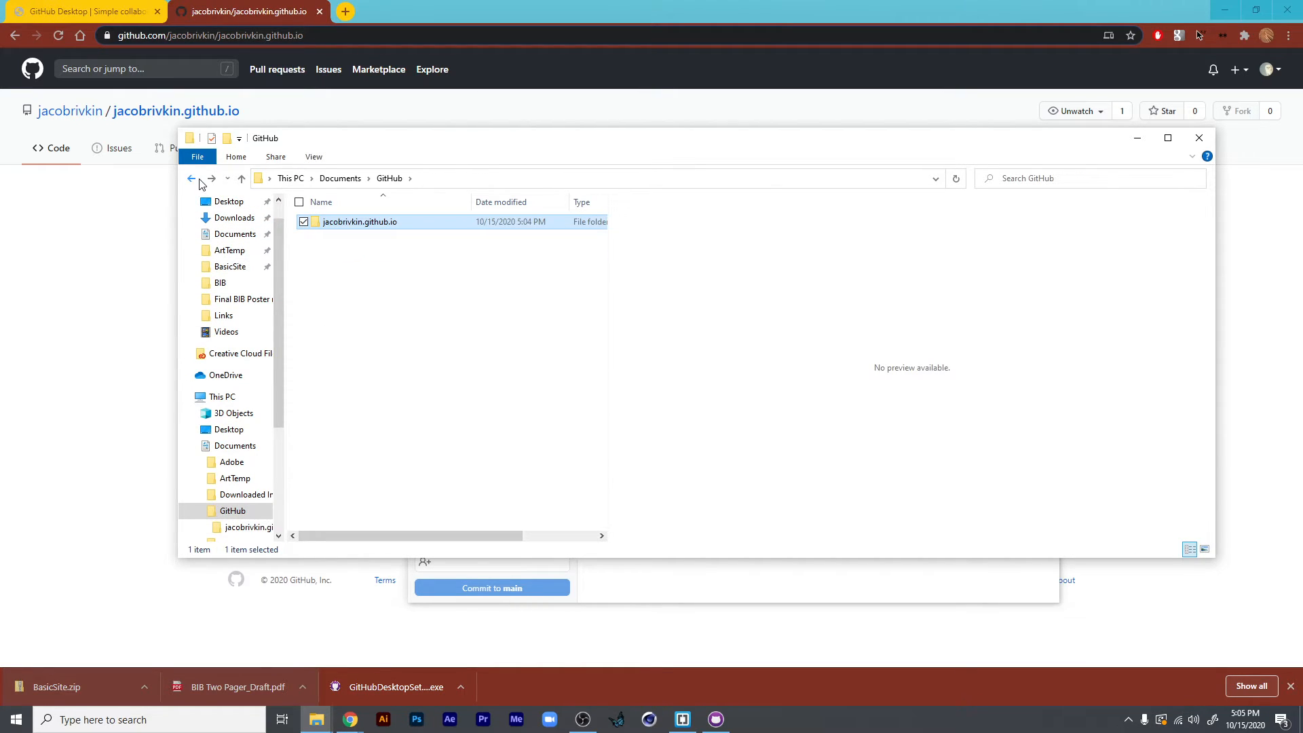
double_click(361, 232)
right_click(385, 284)
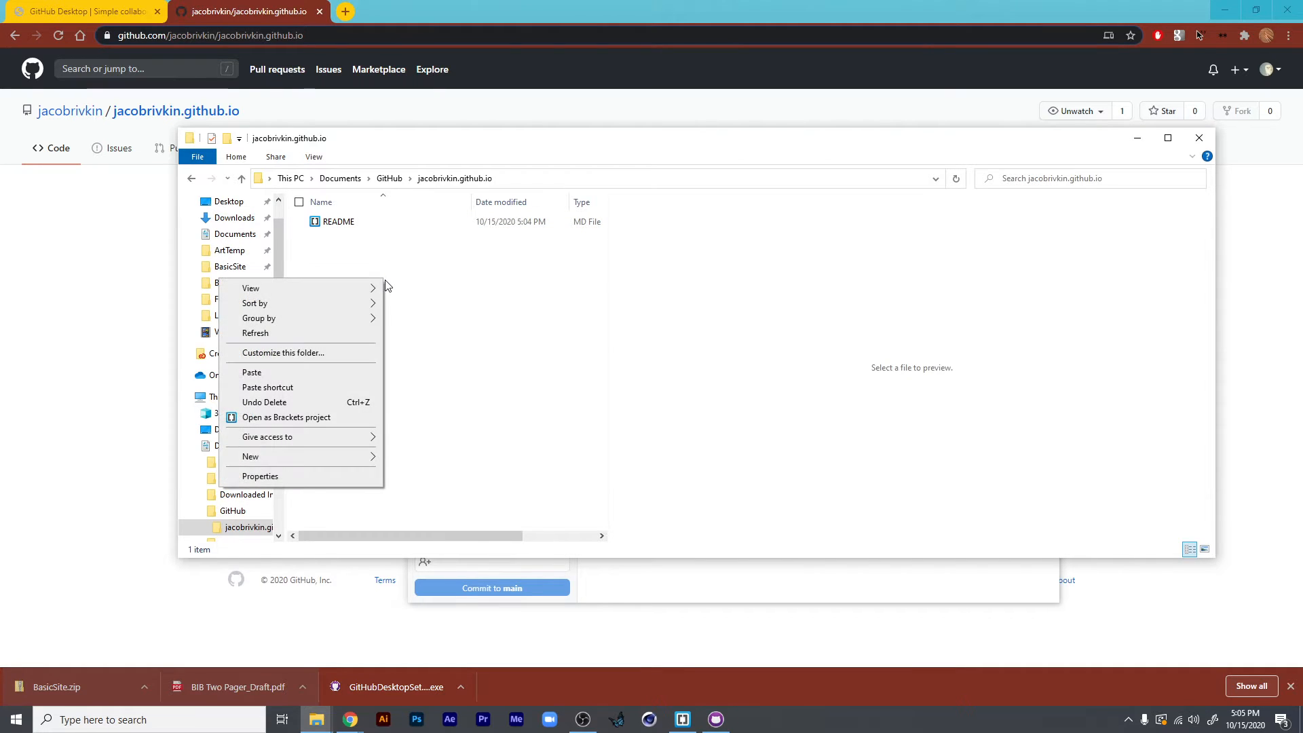
click(326, 372)
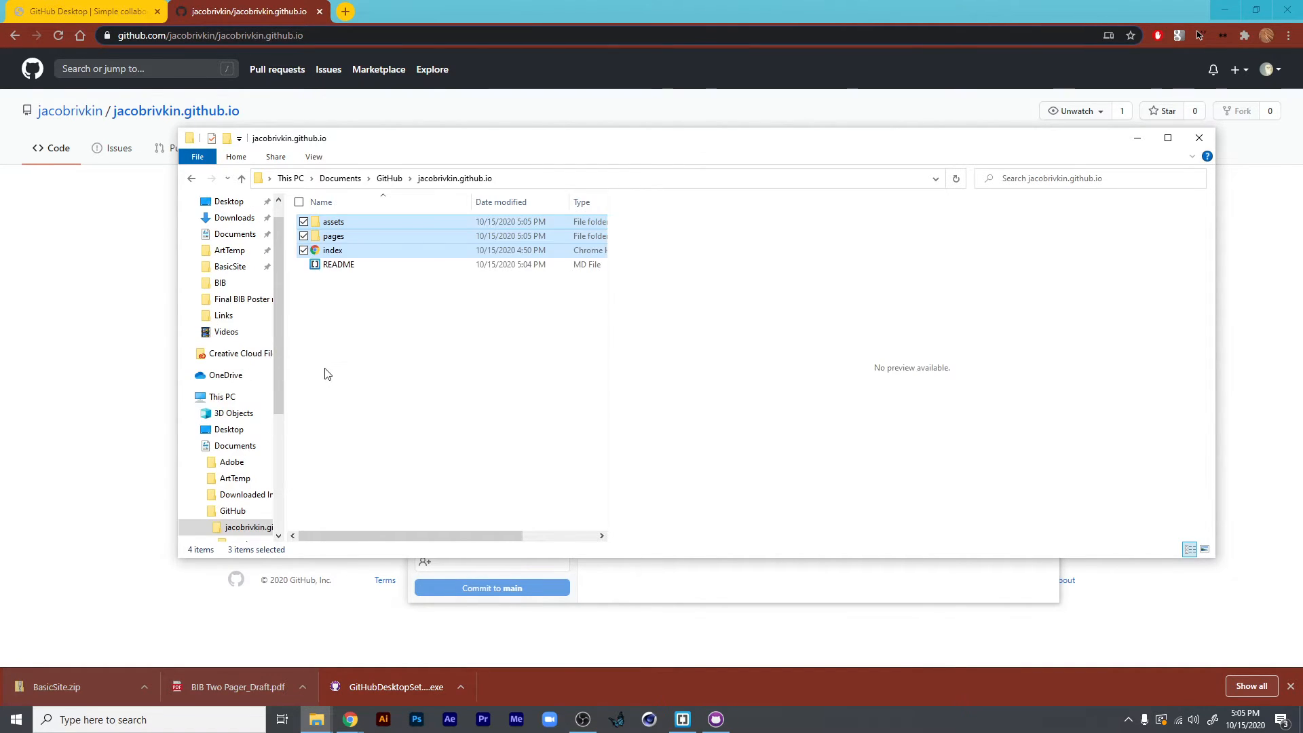
click(352, 351)
- Switch to GitHub Desktop and commit the added site files to main with the summary "First Upload"
click(668, 589)
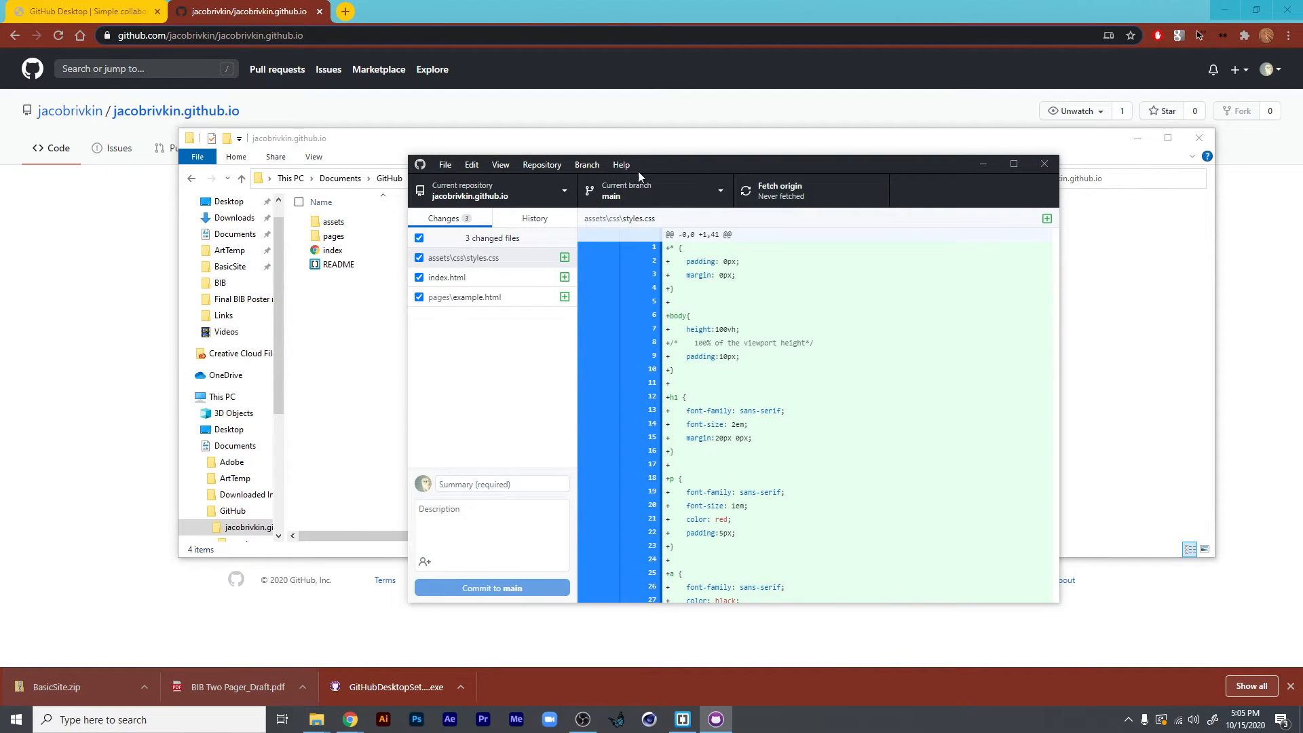
drag(638, 171, 758, 173)
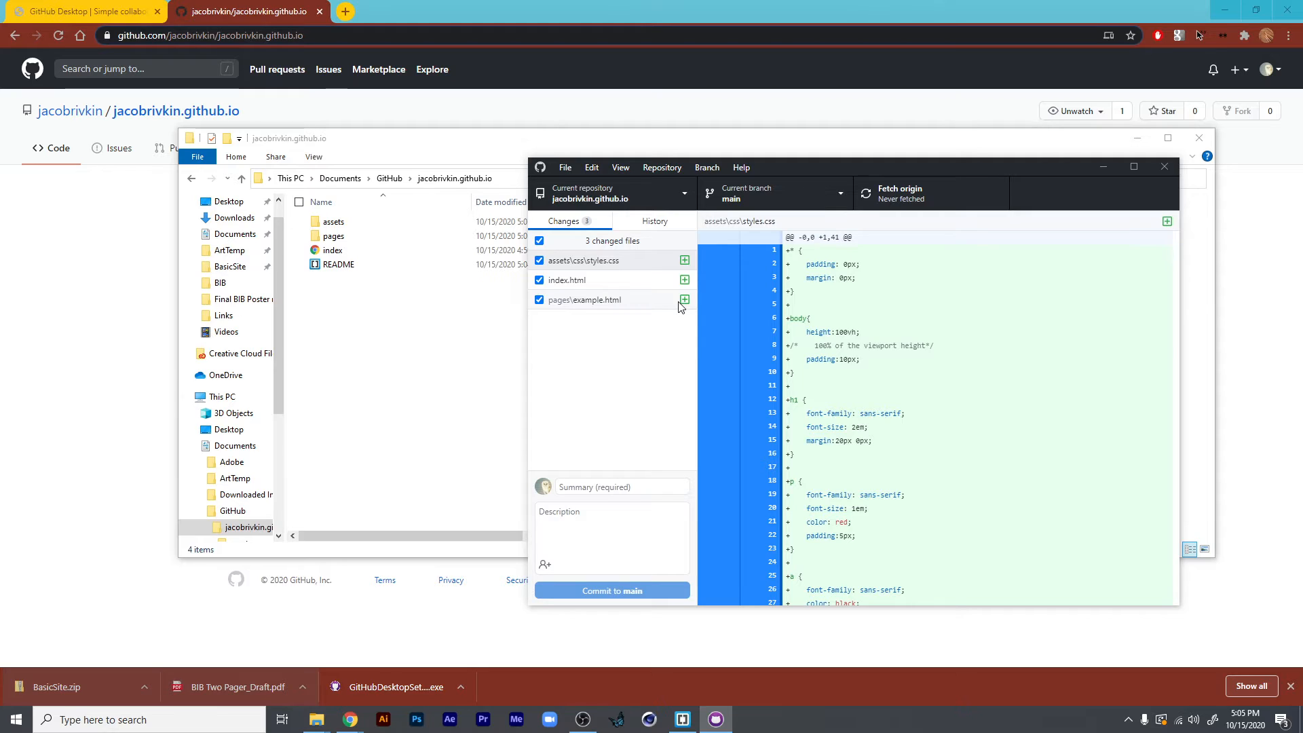
click(614, 489)
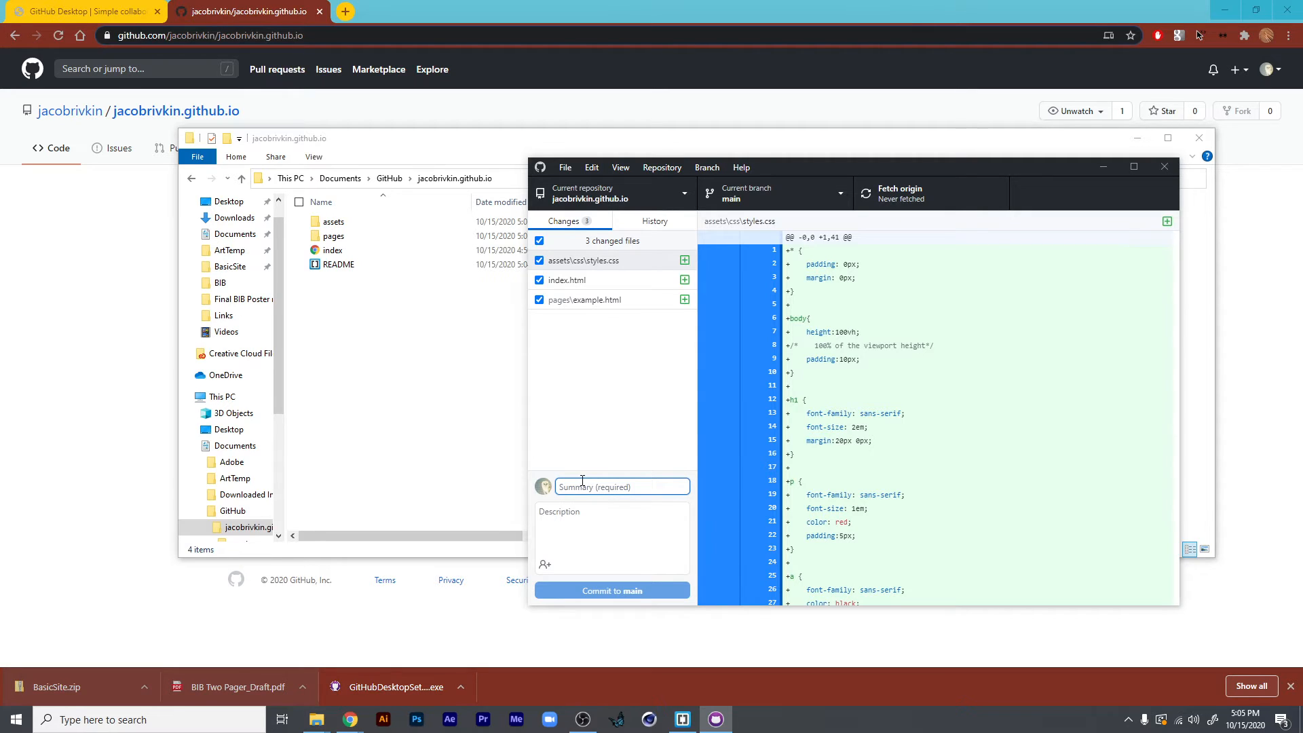
text(First Upload)
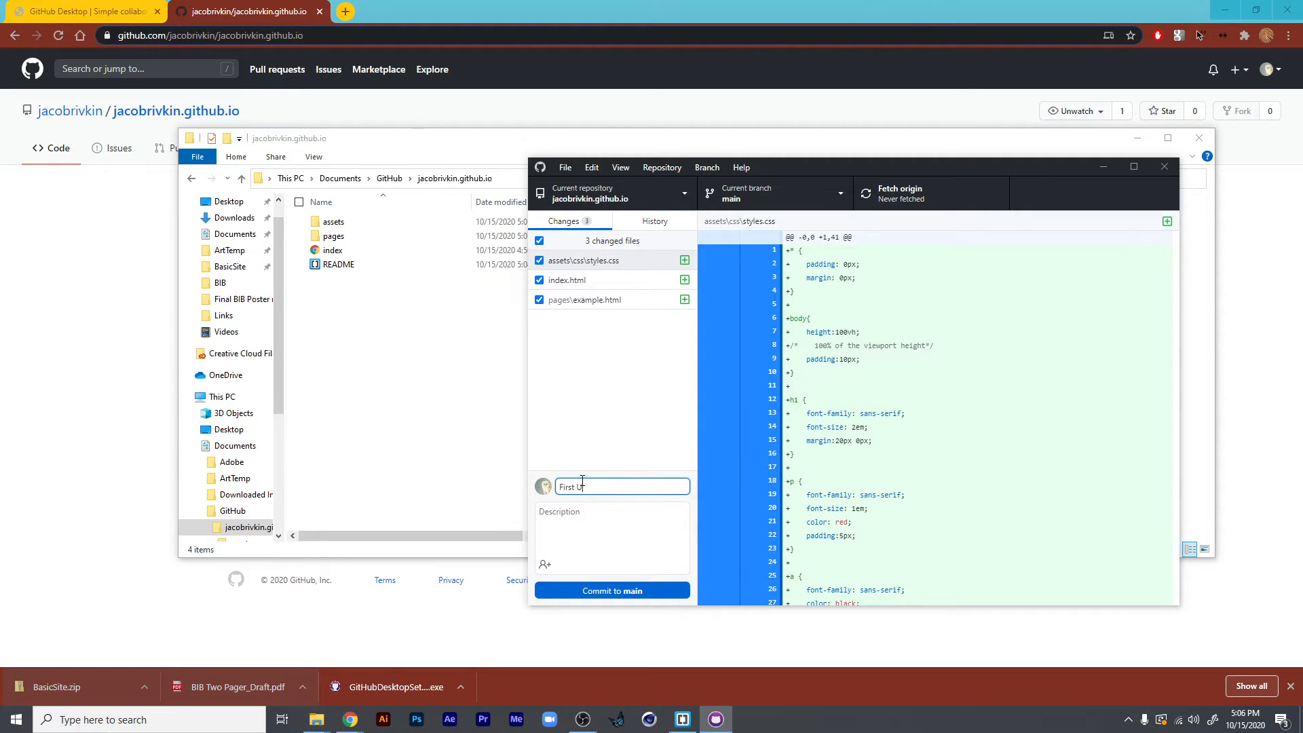
click(584, 588)
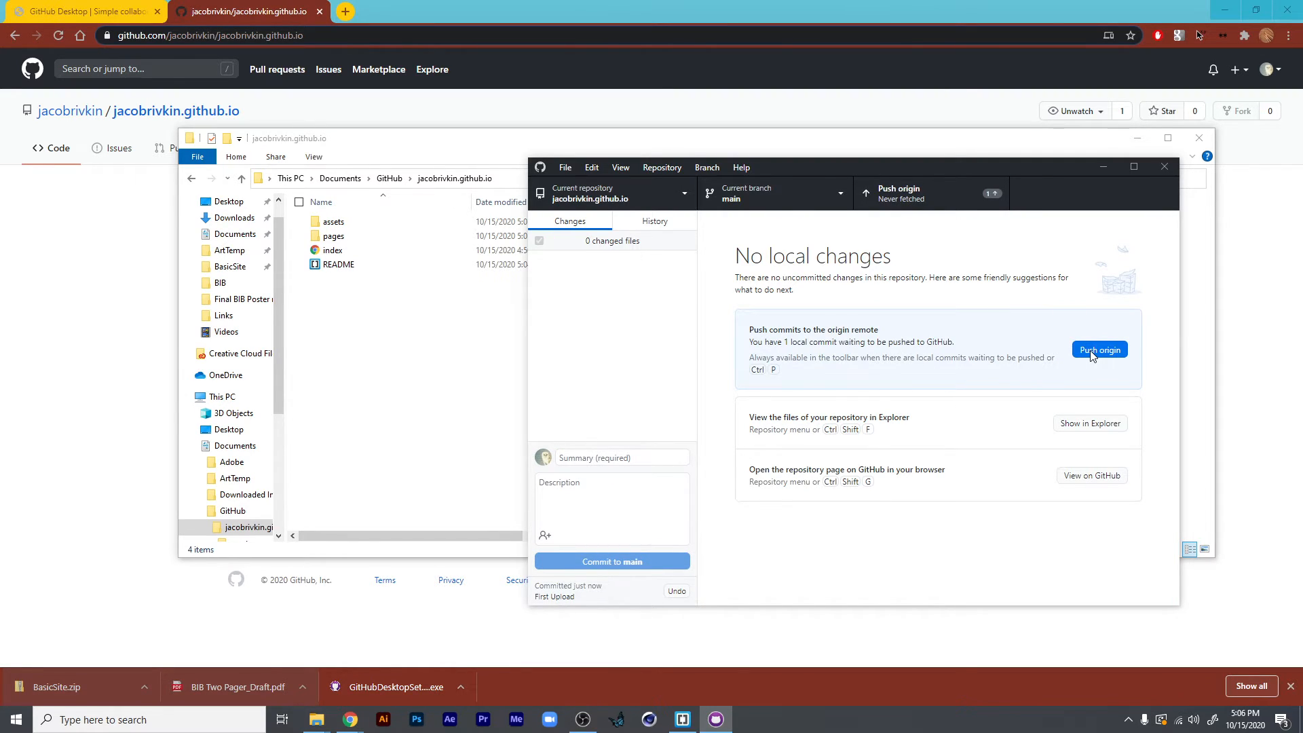
- Push the First Upload commit to origin and move the GitHub Desktop window off the repository page's file list
click(141, 312)
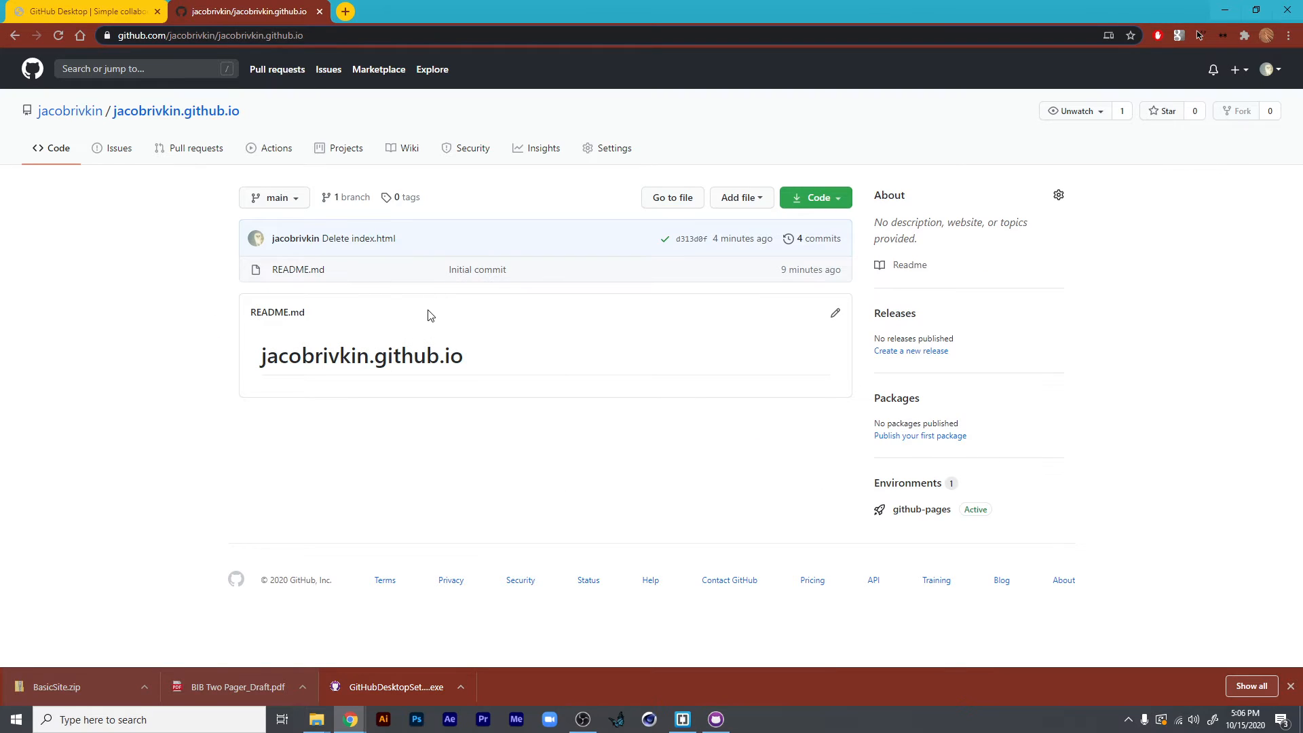
key(alt+Tab)
click(1094, 353)
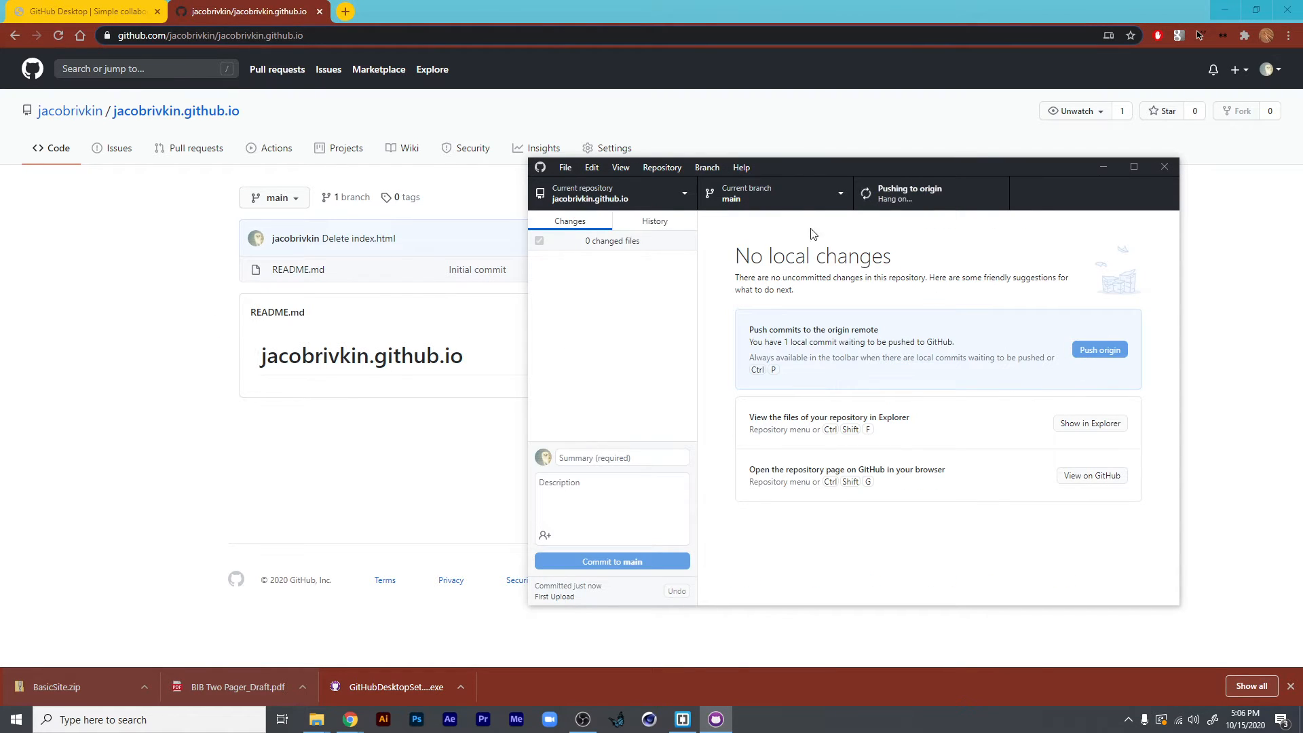
drag(766, 171, 897, 129)
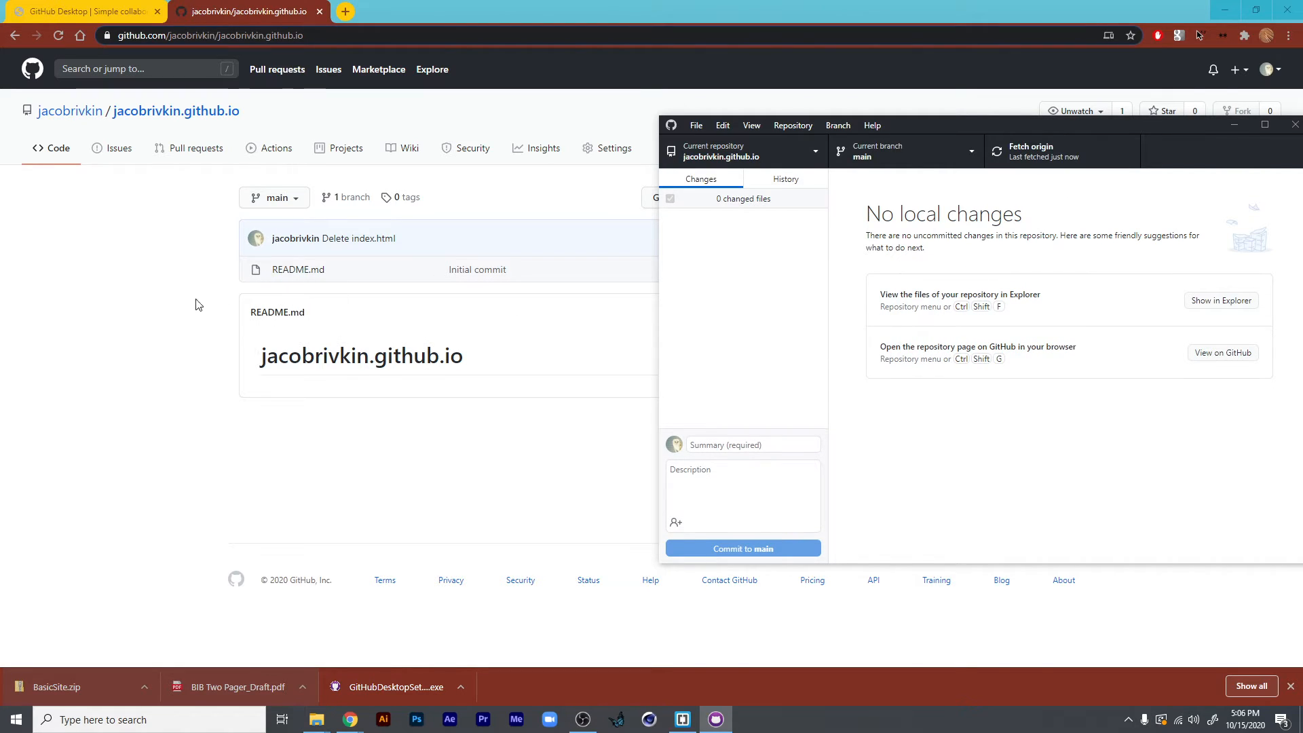
- Switch to the browser and reload the repository's code page to check the pushed files
click(168, 131)
key(F5)
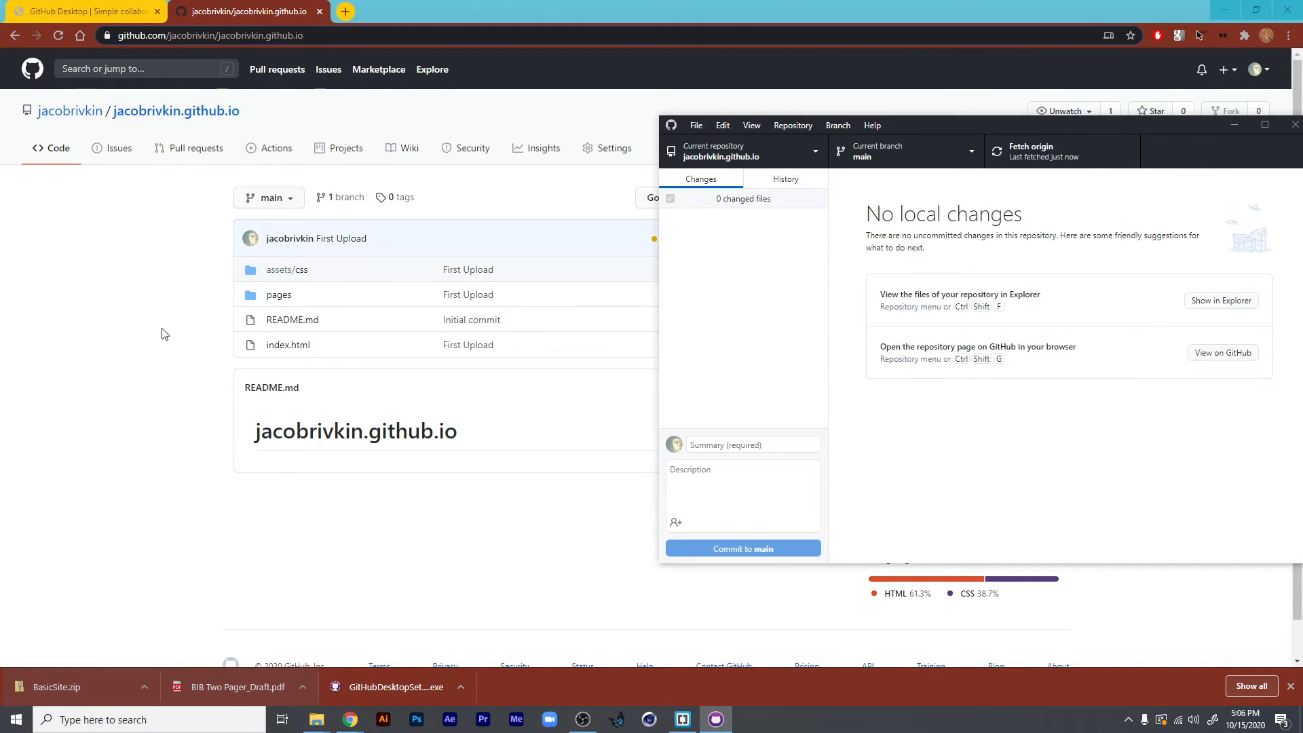
click(165, 332)
- Copy the github.io address from the repository's URL, load it in a new tab and reload it to check the published site
drag(319, 34, 256, 38)
key(ctrl+c)
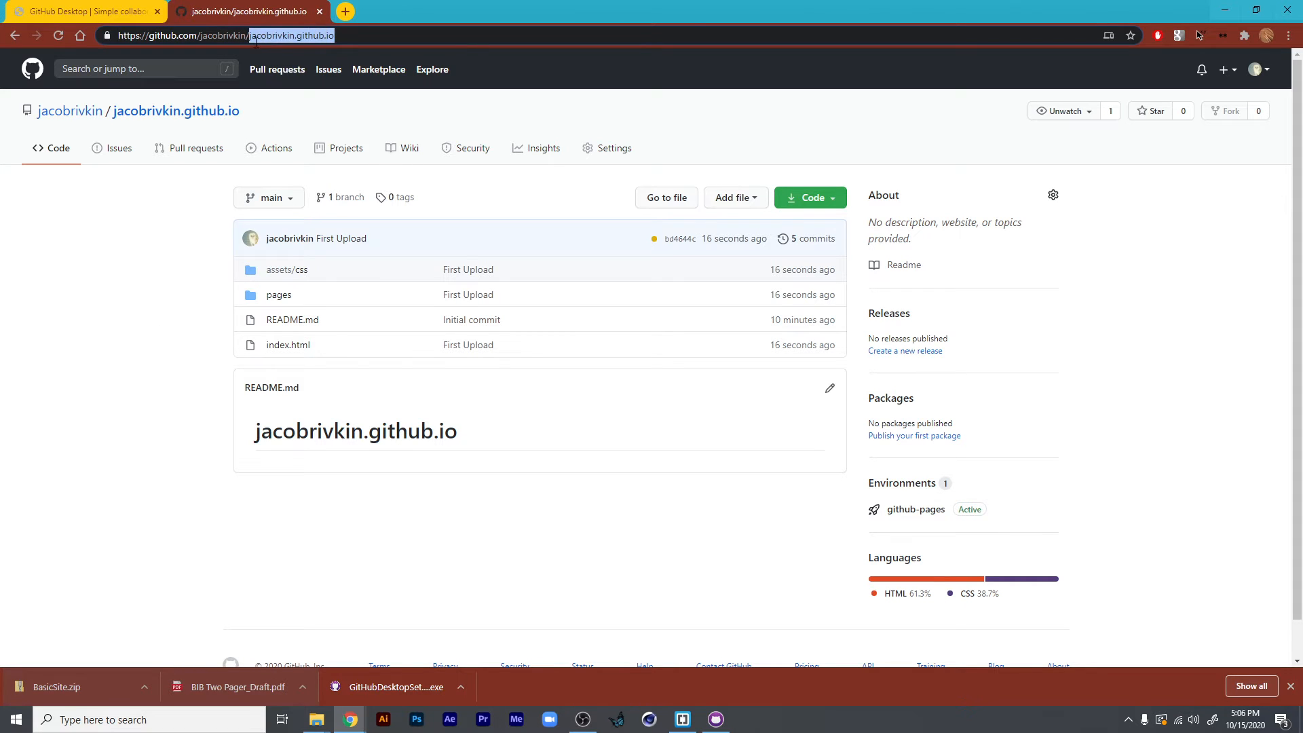
click(345, 12)
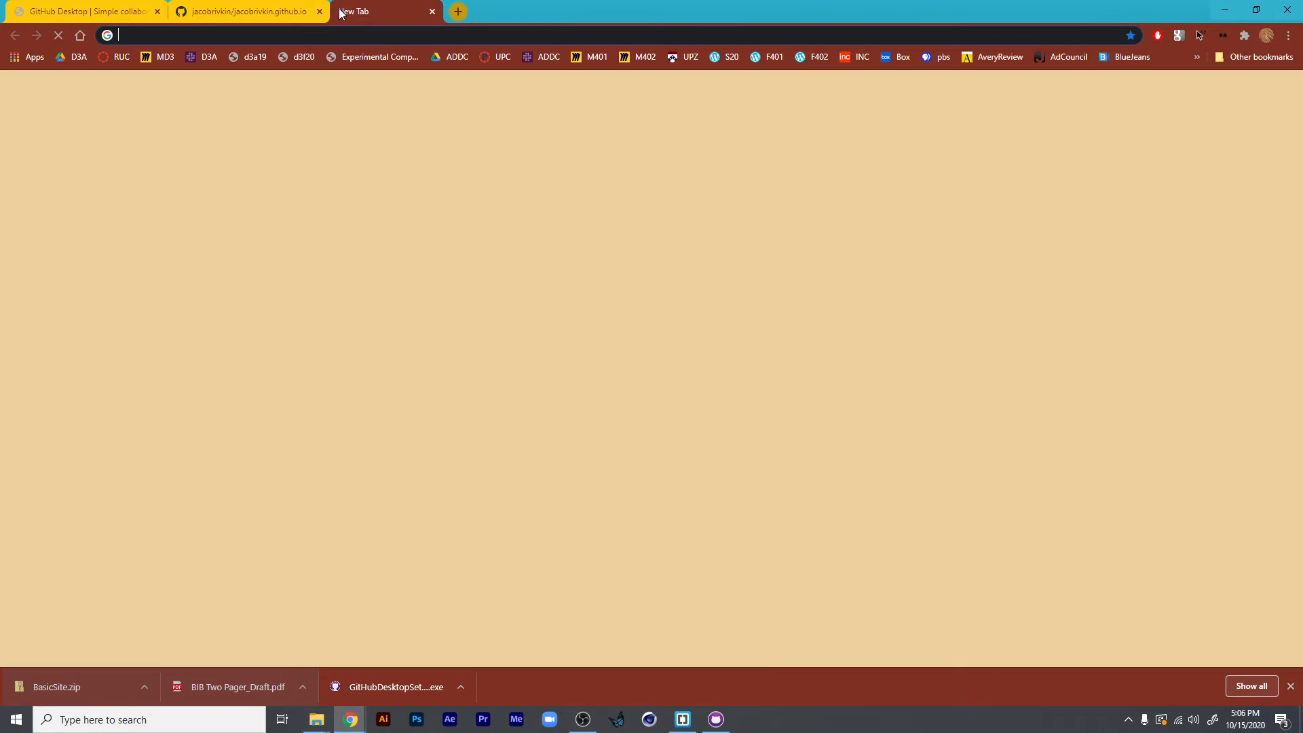
key(ctrl+v)
key(Return)
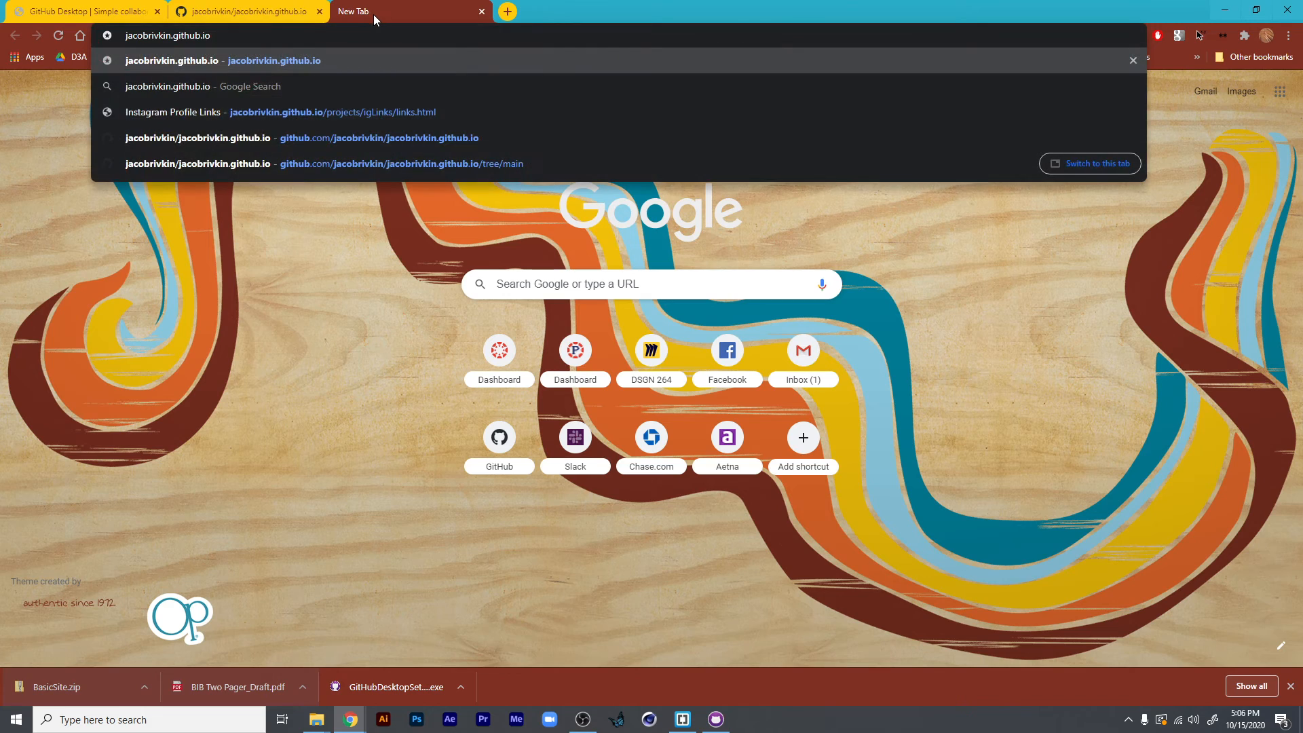
click(374, 31)
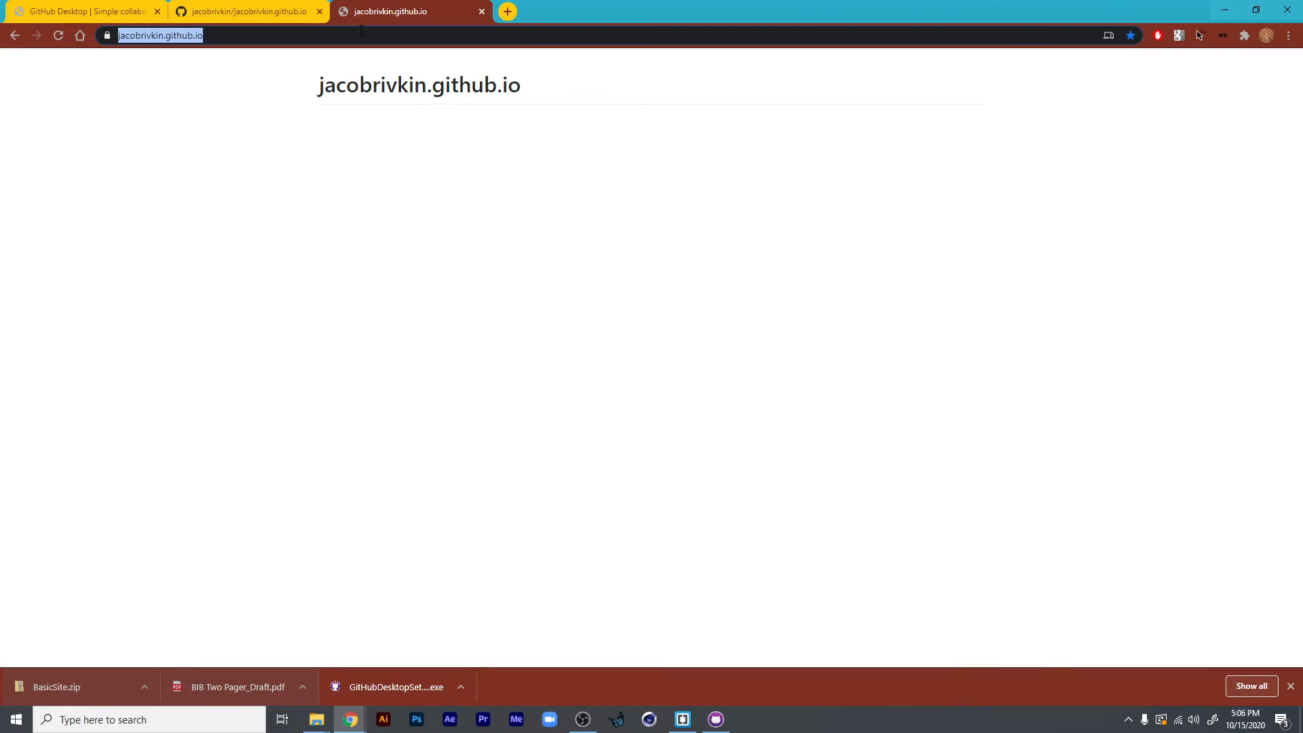
key(Return)
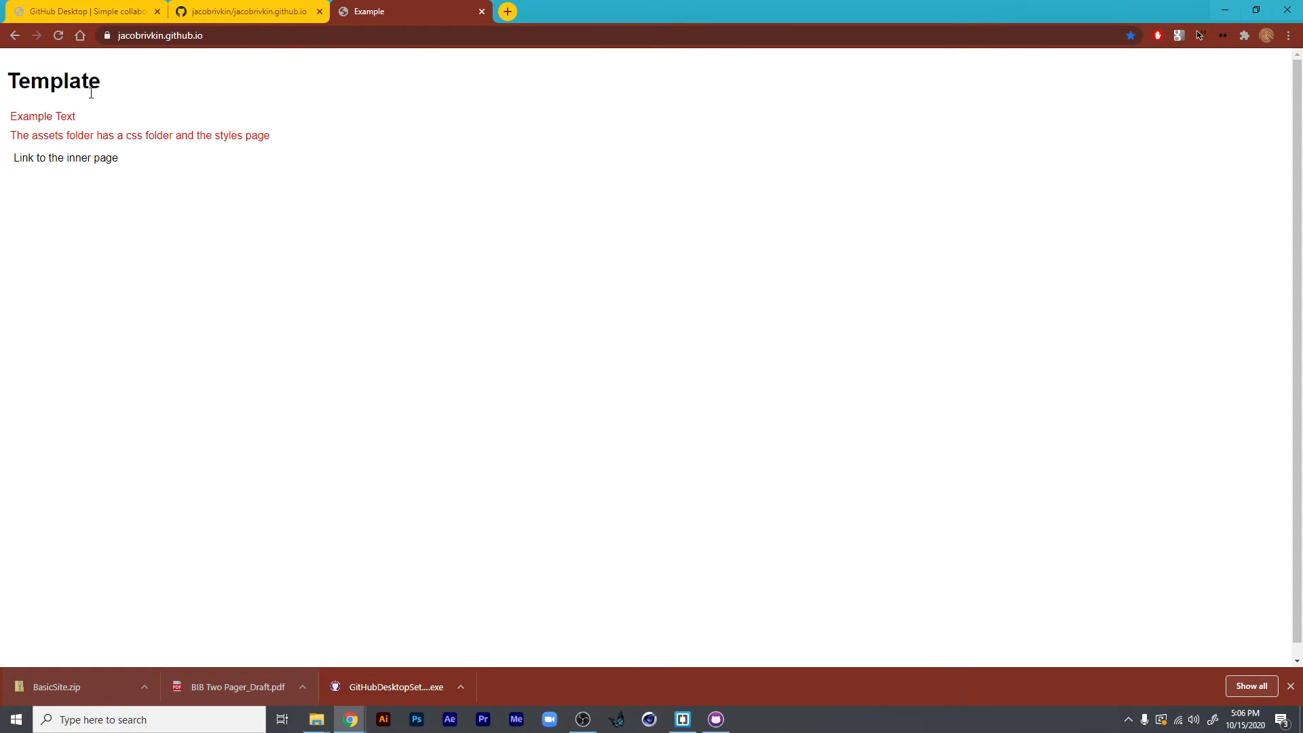
- Switch to Brackets, dismiss the graphic files notice and open the cloned github.io repository folder from Documents > GitHub
click(273, 15)
click(683, 721)
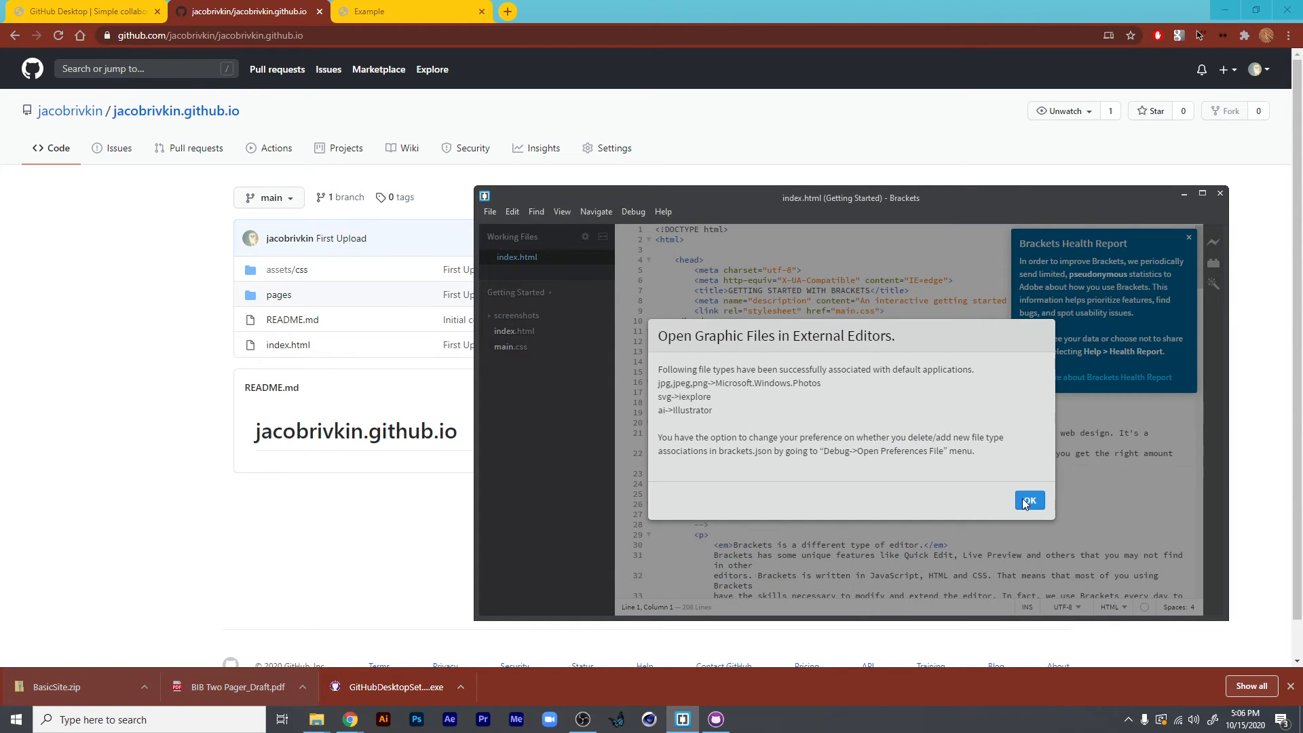
click(1028, 501)
click(489, 211)
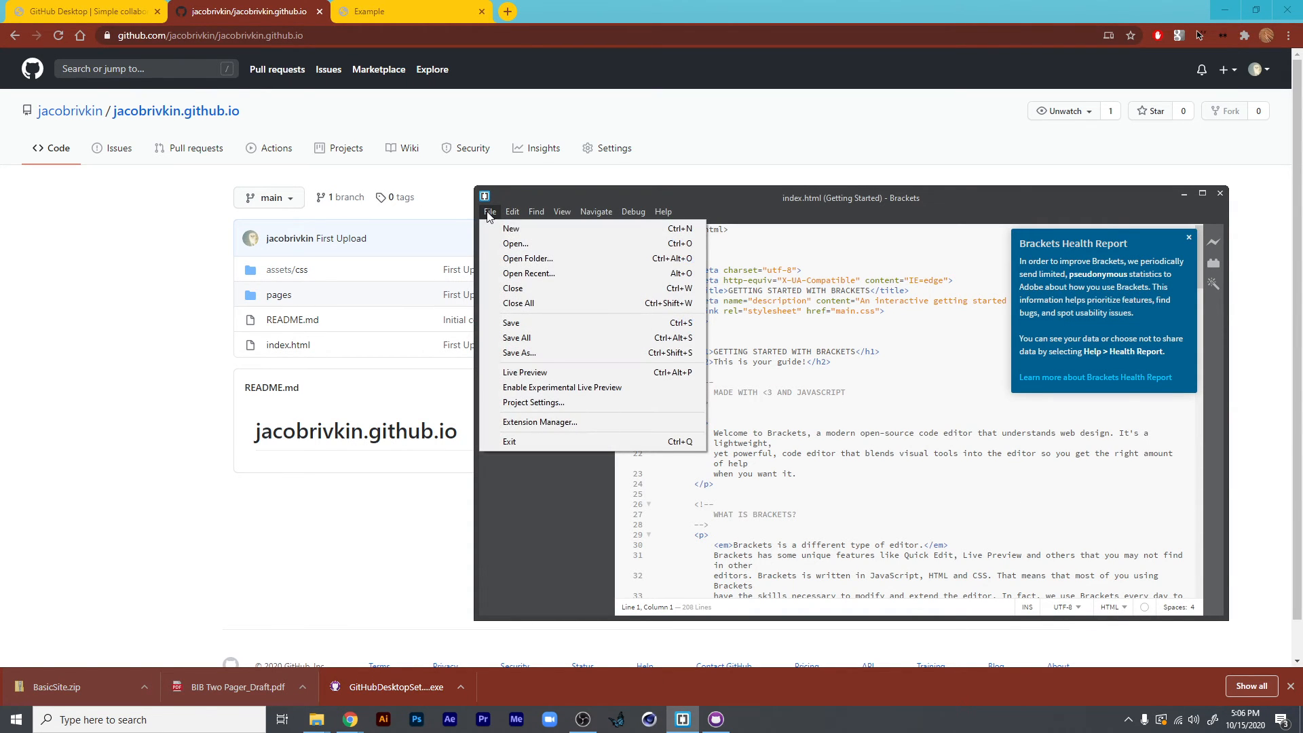
click(530, 259)
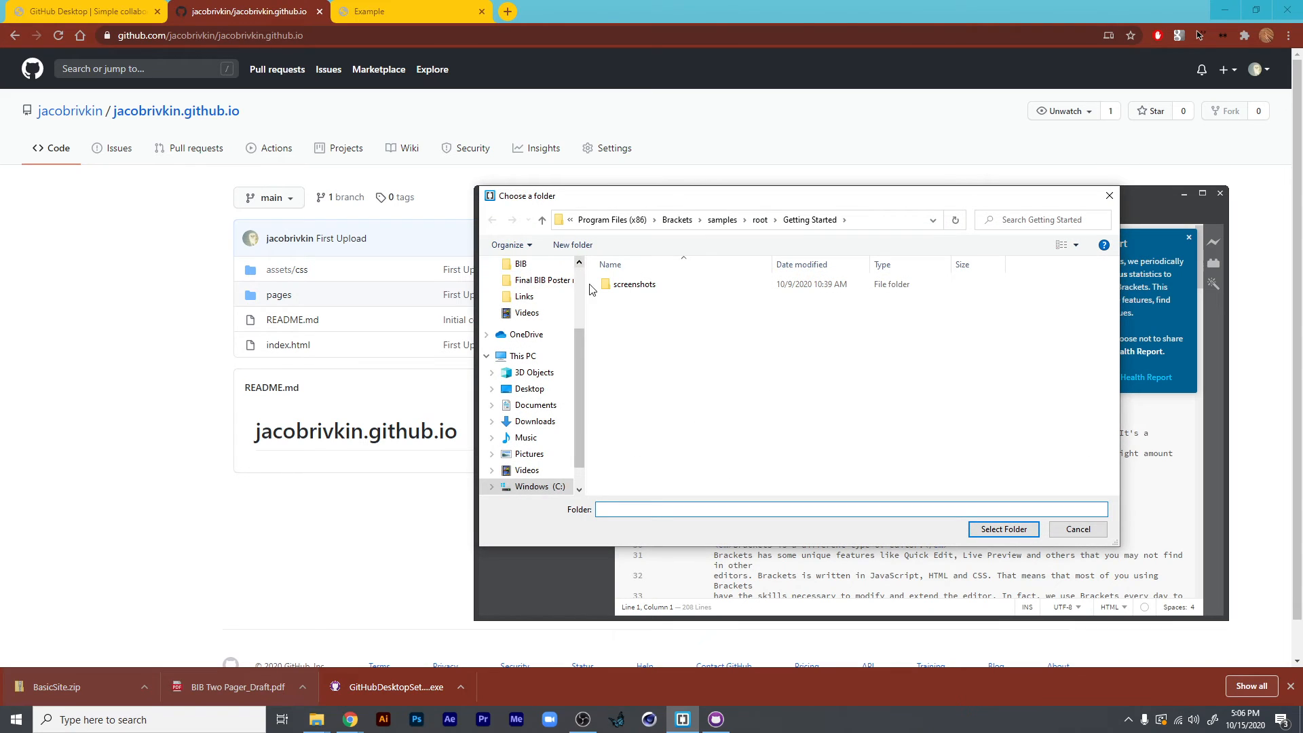
drag(578, 349, 583, 279)
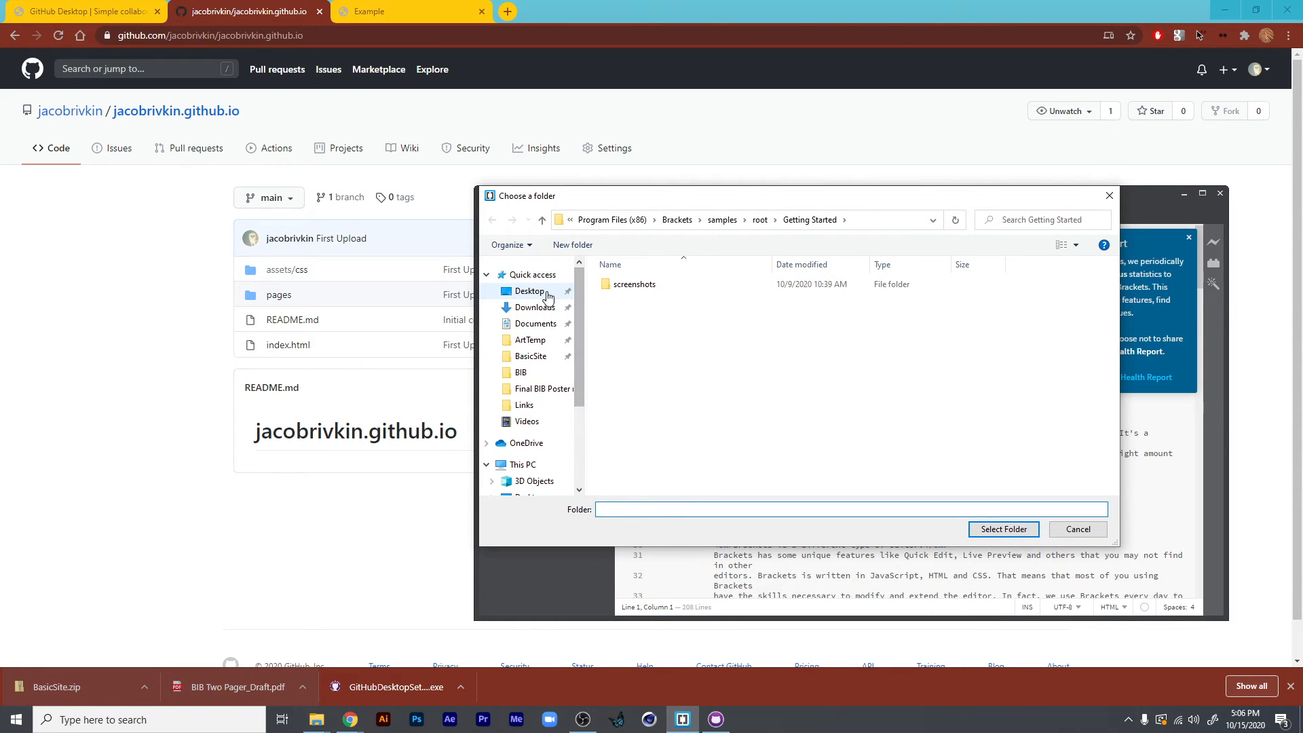
click(540, 329)
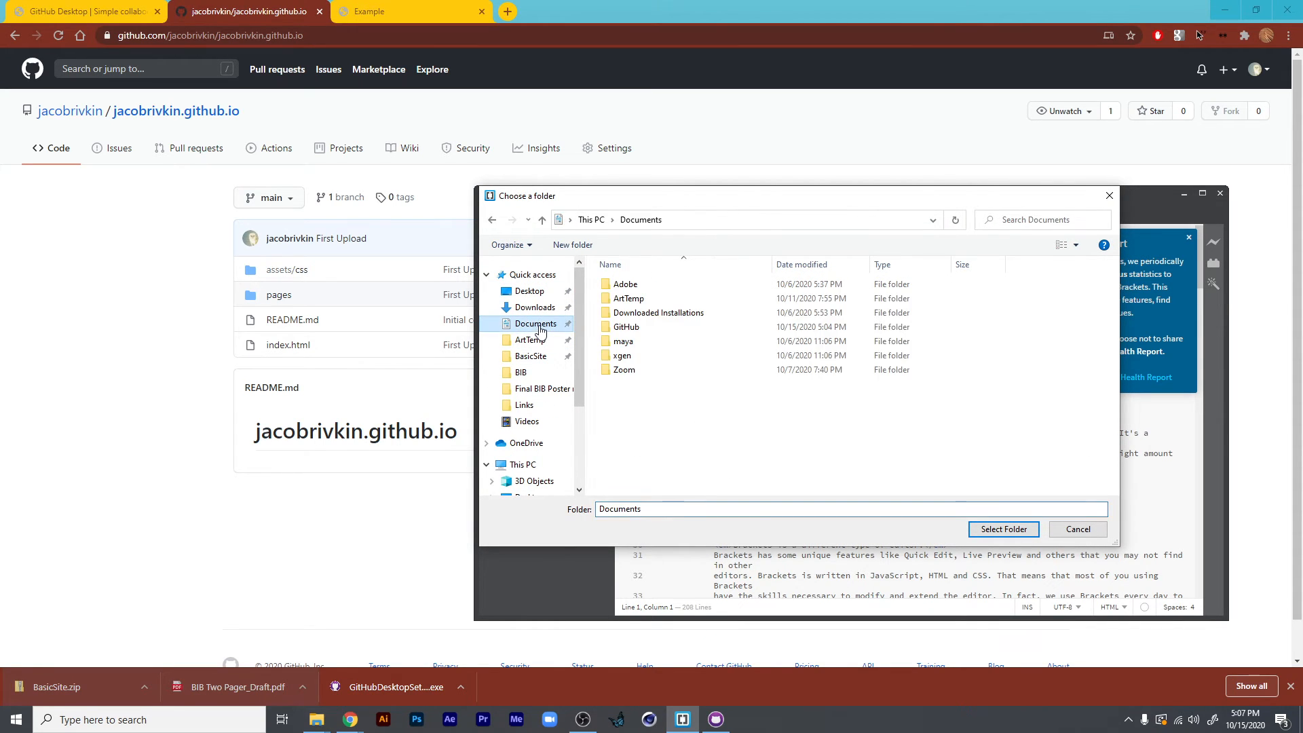
double_click(628, 327)
click(644, 286)
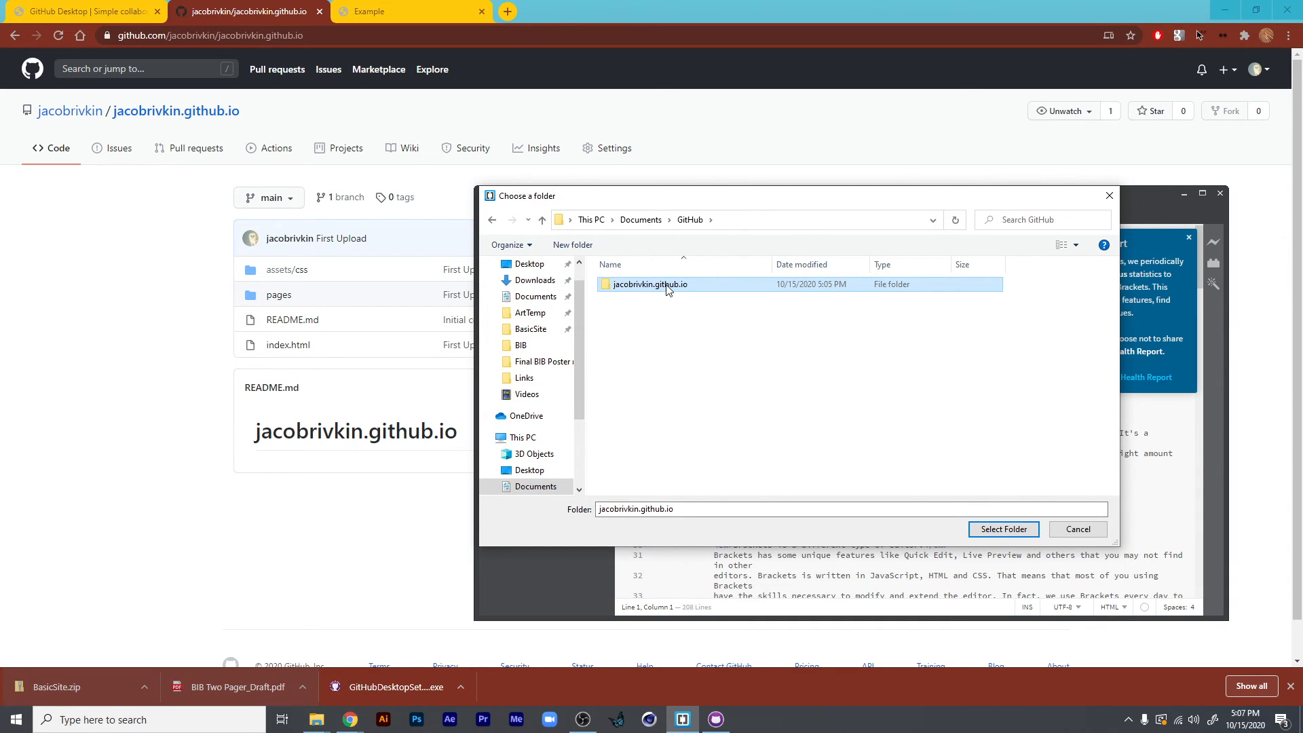
double_click(667, 287)
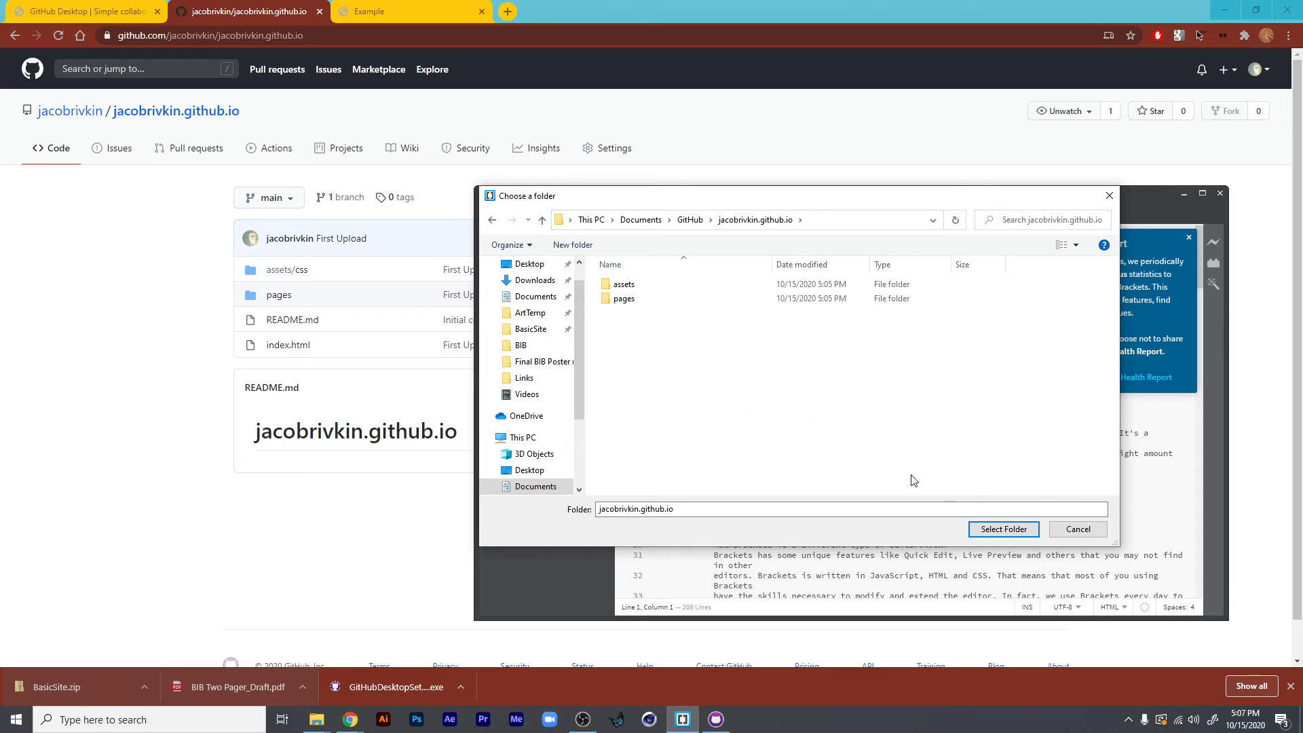
click(1004, 529)
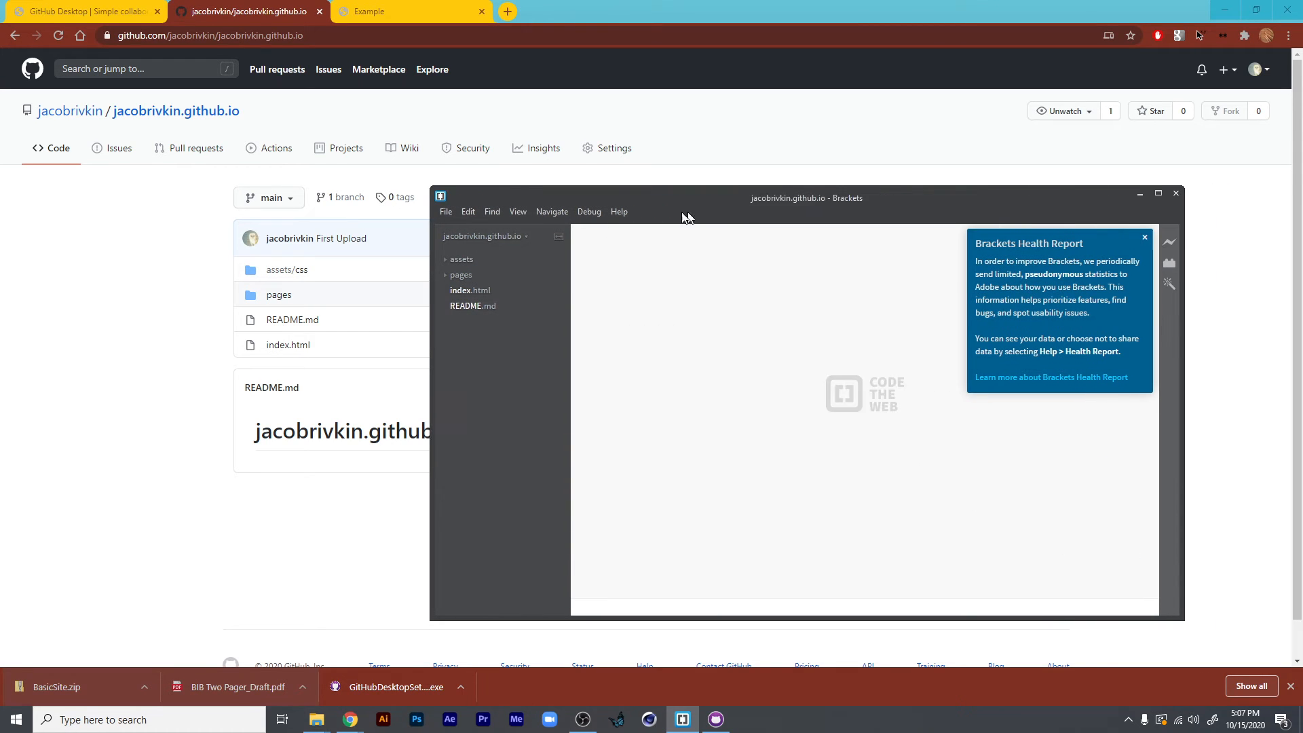
- Open the site's index.html, replace the h1 heading text "Template" with "My New Github Pages" and save the file
double_click(197, 267)
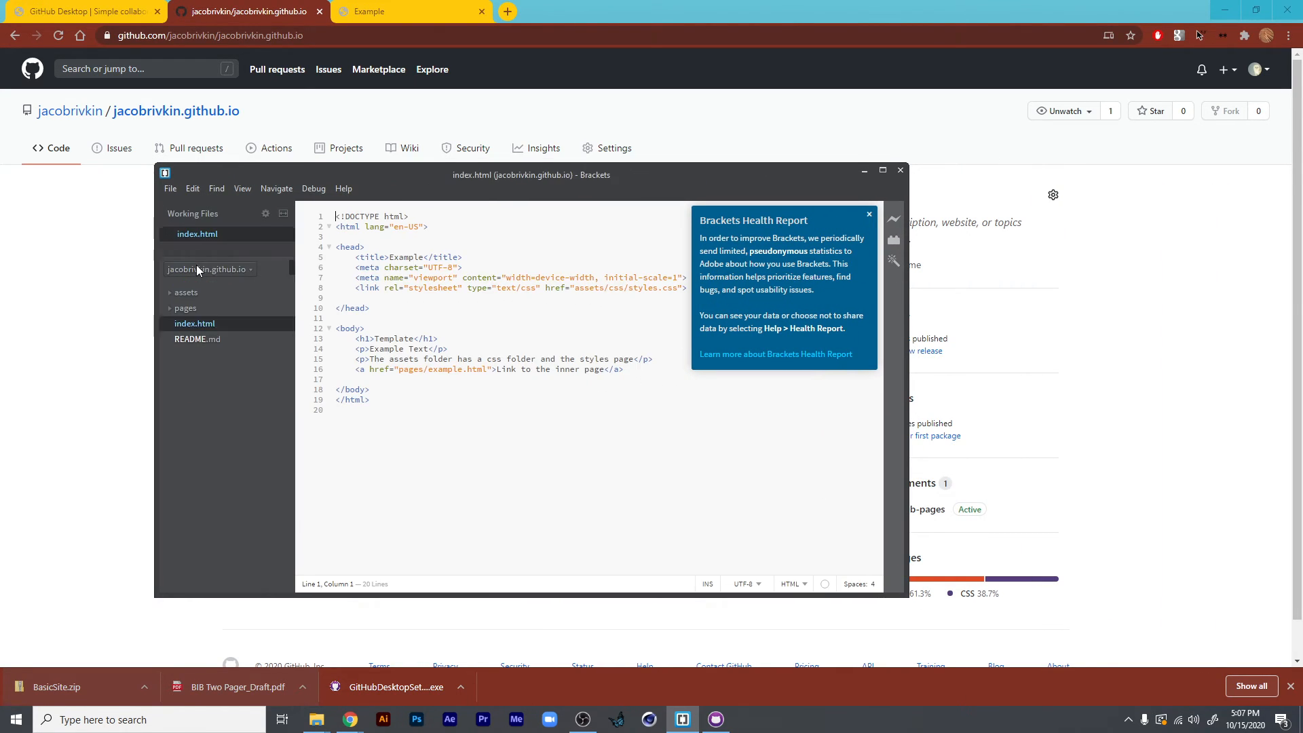
click(428, 399)
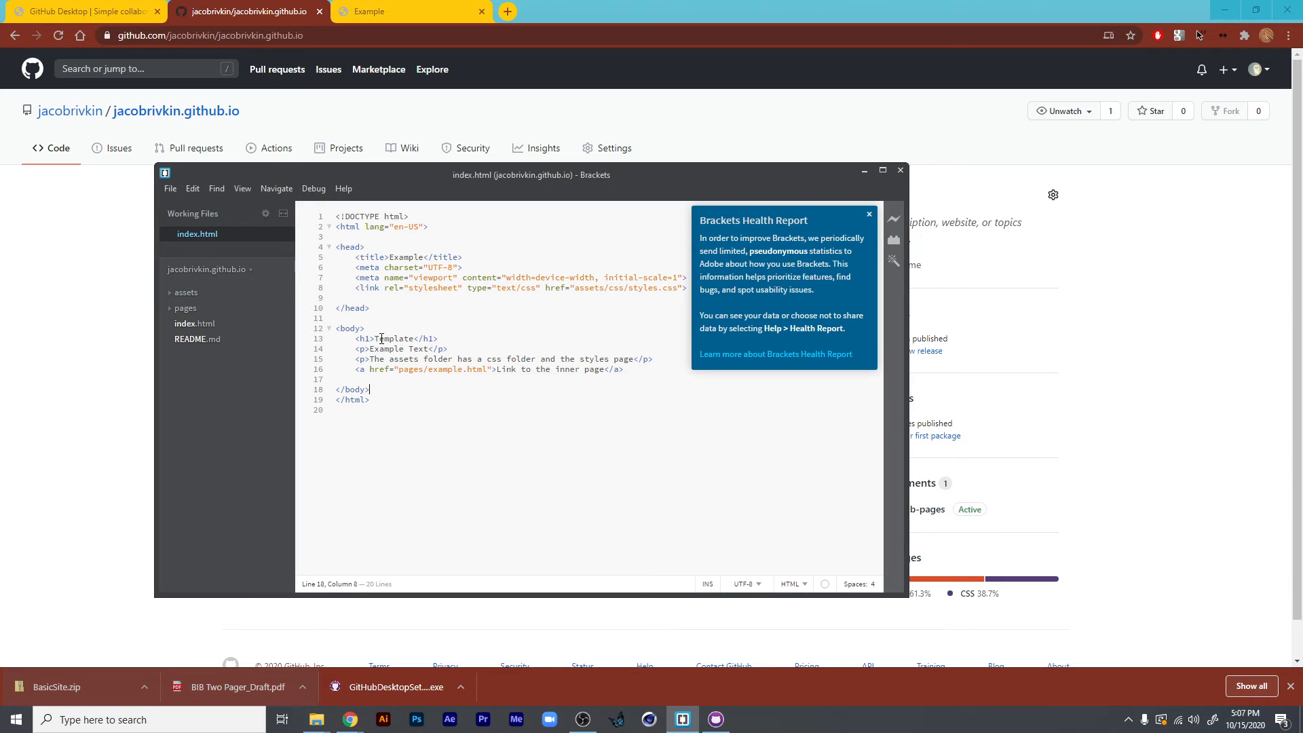
drag(375, 339, 415, 340)
text(My New Git)
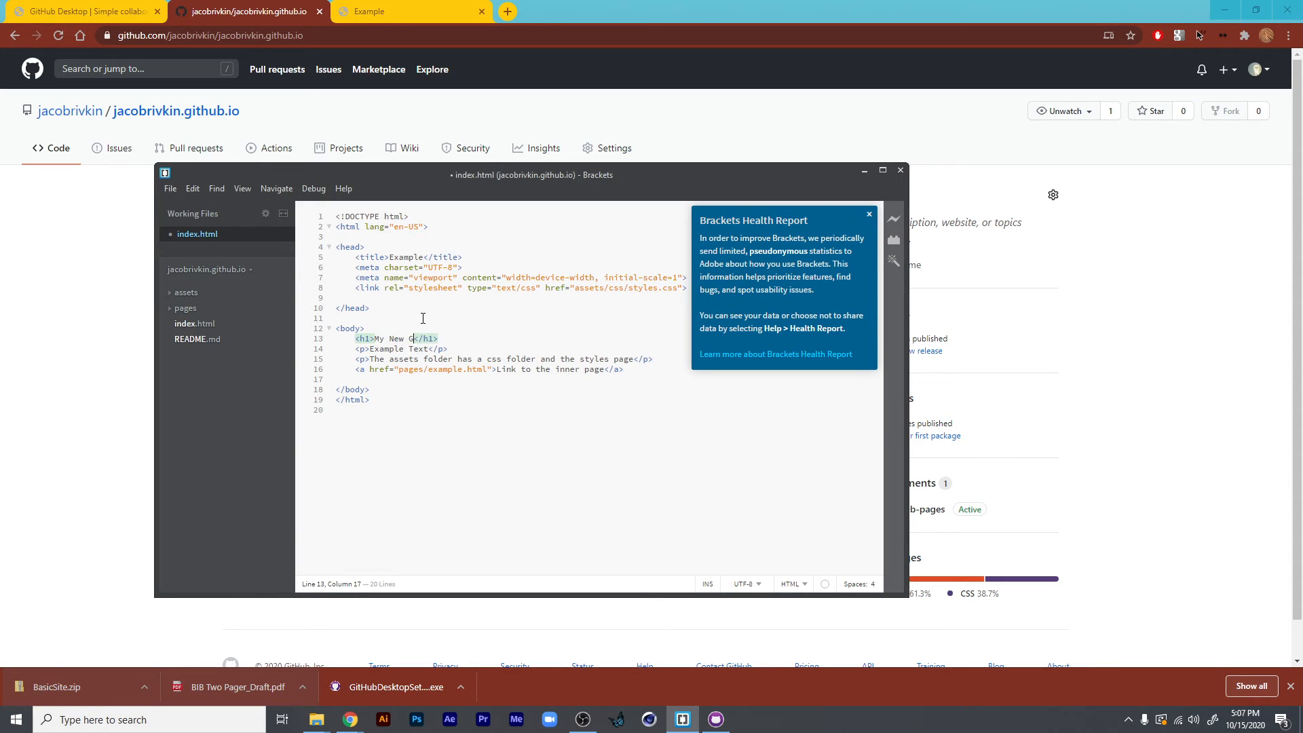
text(hub Pages)
key(ctrl+s)
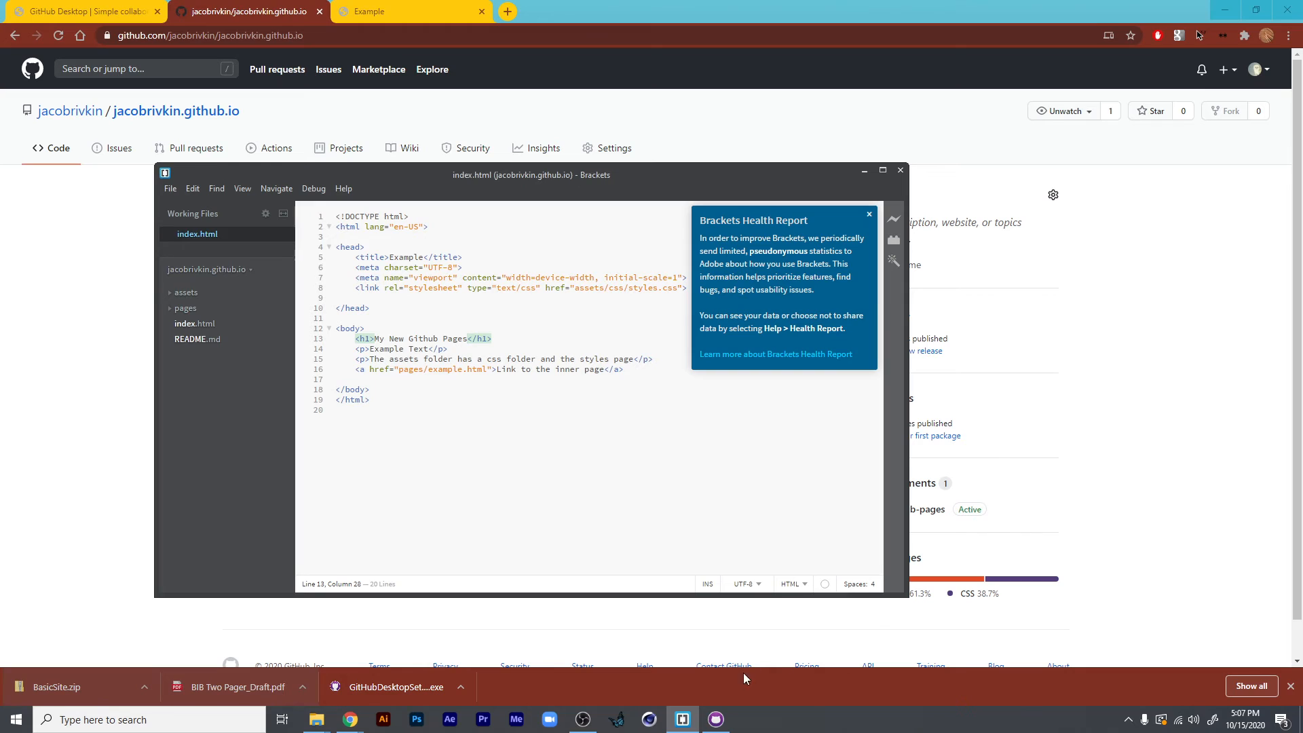
- Switch to GitHub Desktop, commit the index.html change to main with the default summary "Update index.html" and push it to origin
click(716, 719)
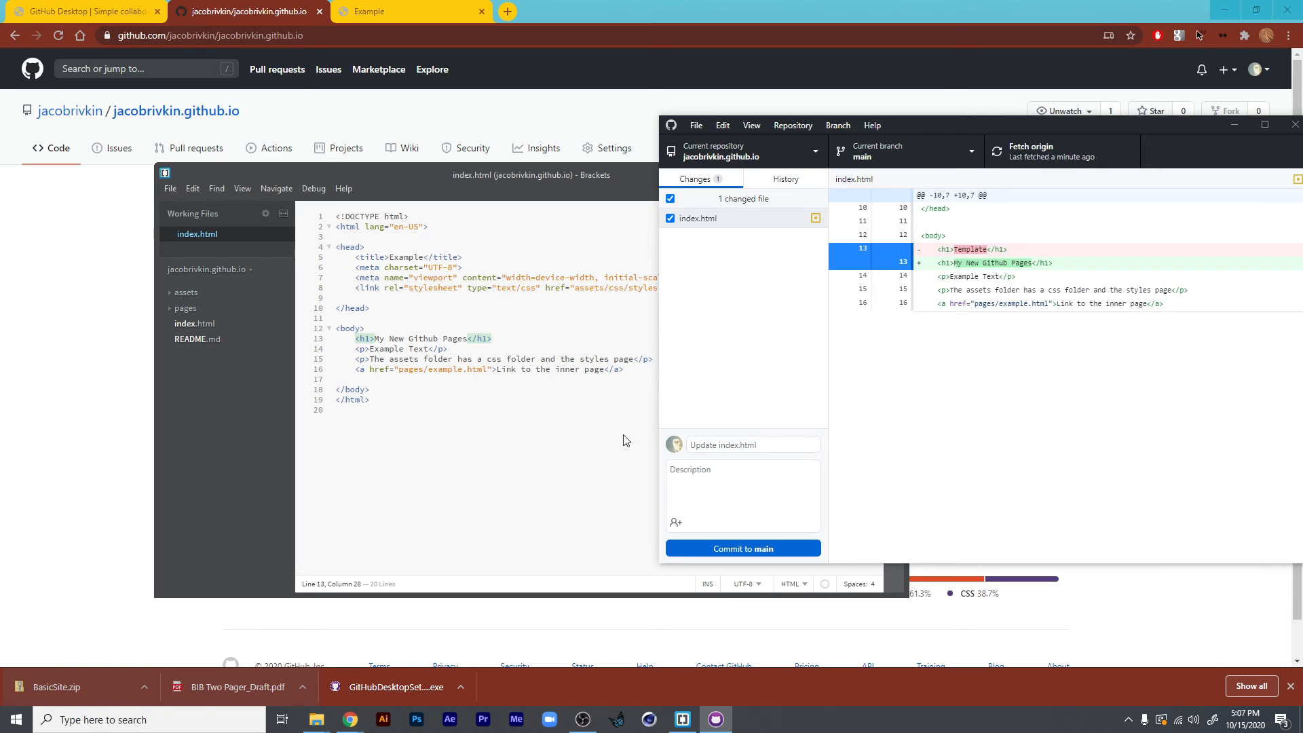
click(717, 543)
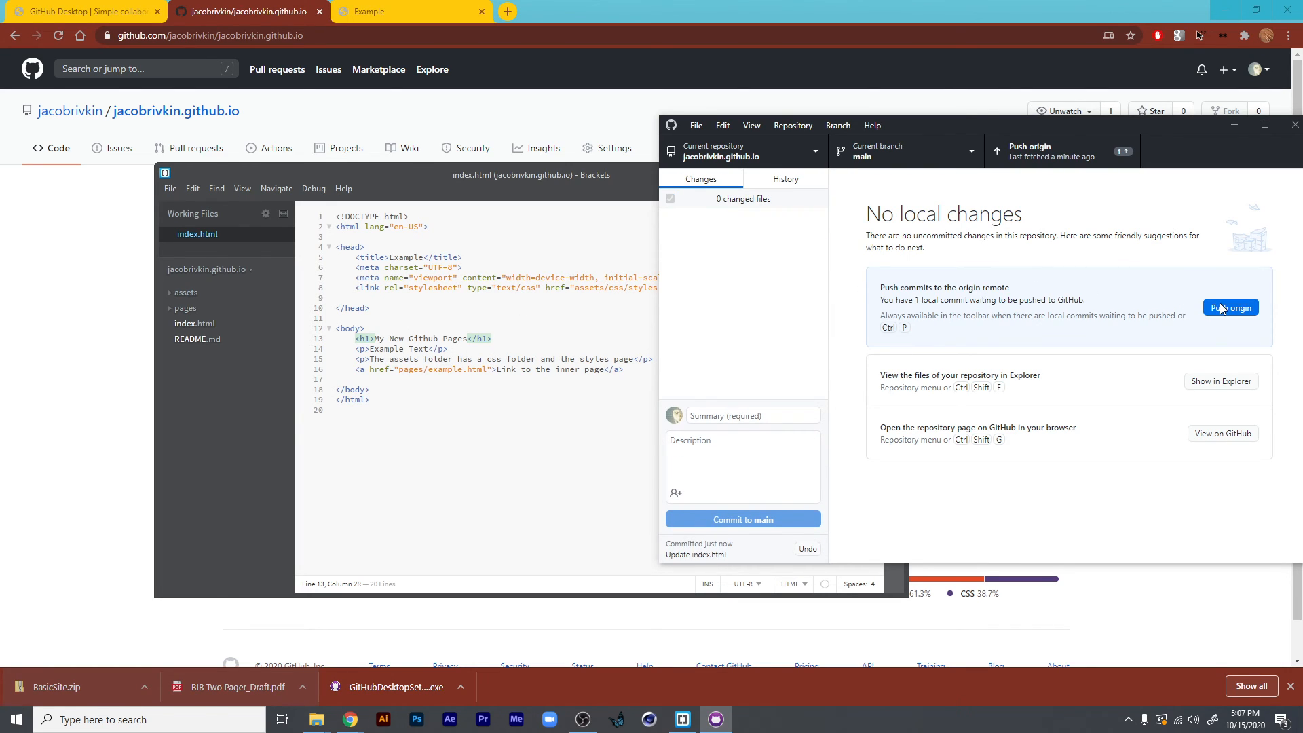
click(1222, 310)
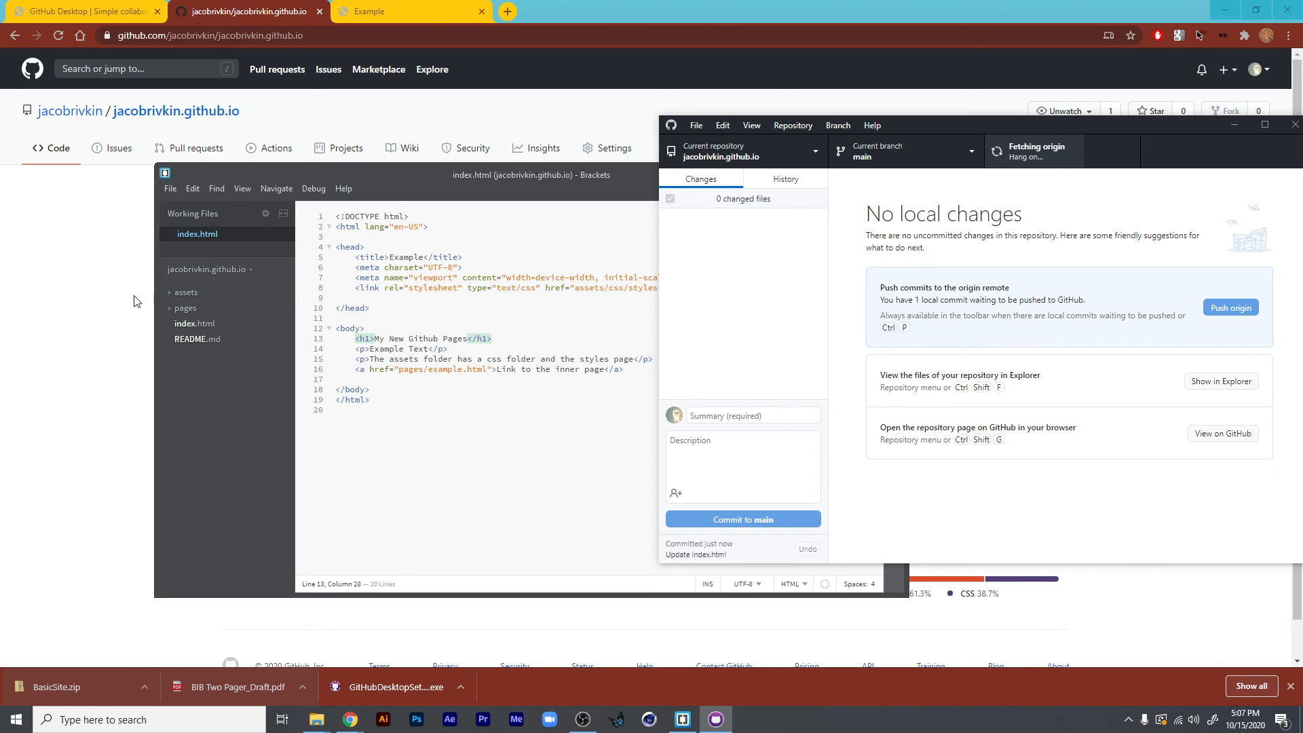
- Return to the browser and reload the repository's code page and the published site to check the heading change
click(101, 309)
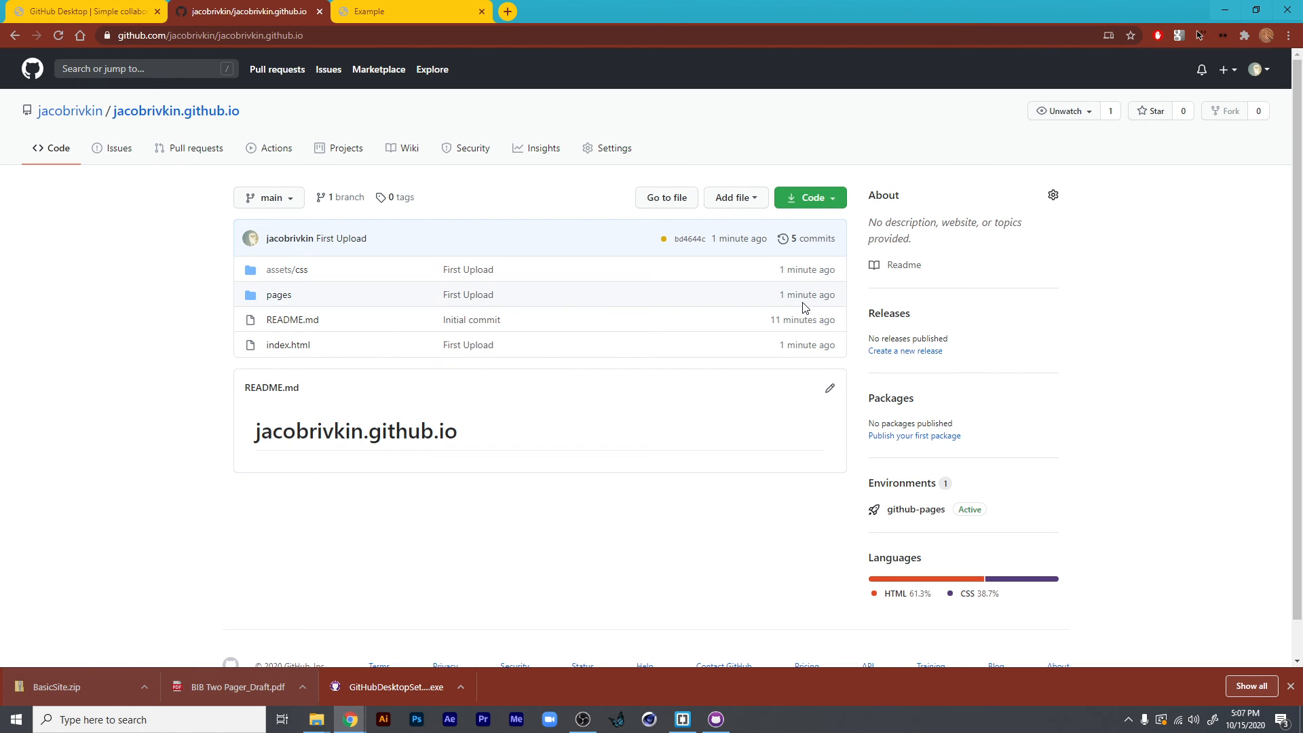
click(58, 35)
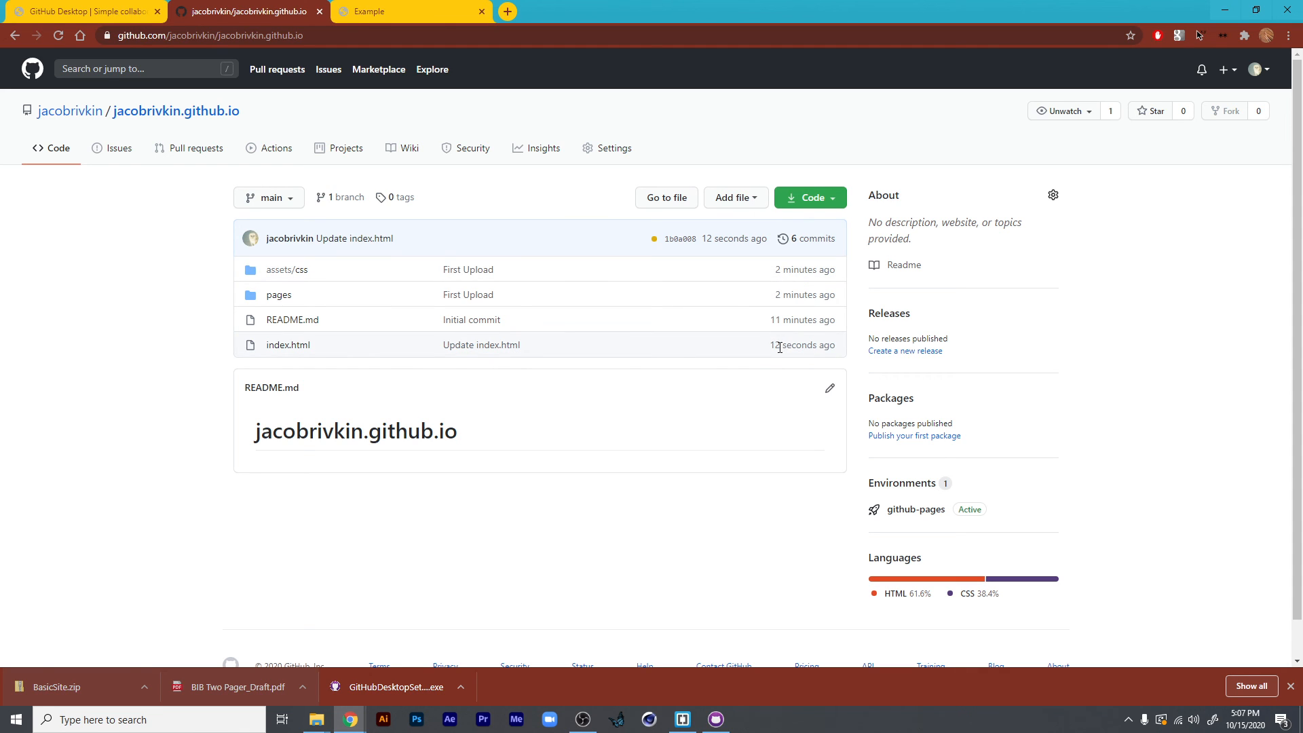
click(380, 12)
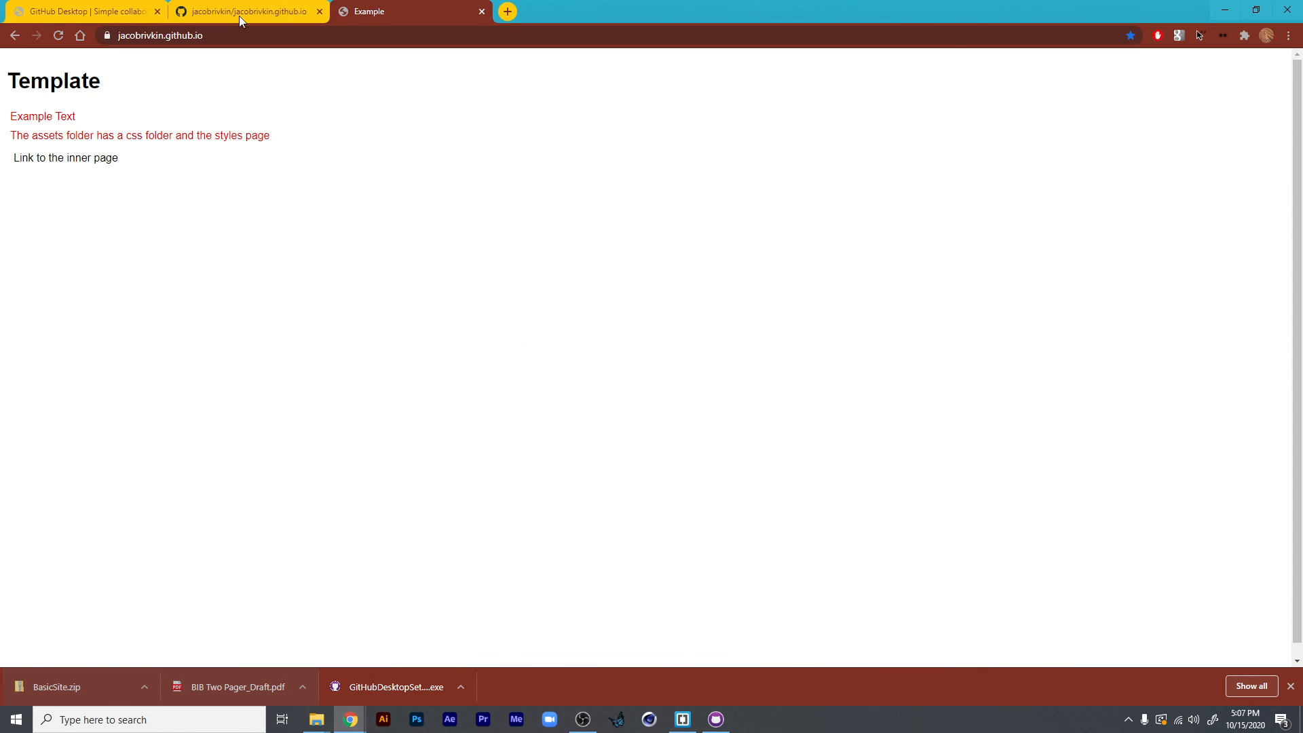
click(59, 36)
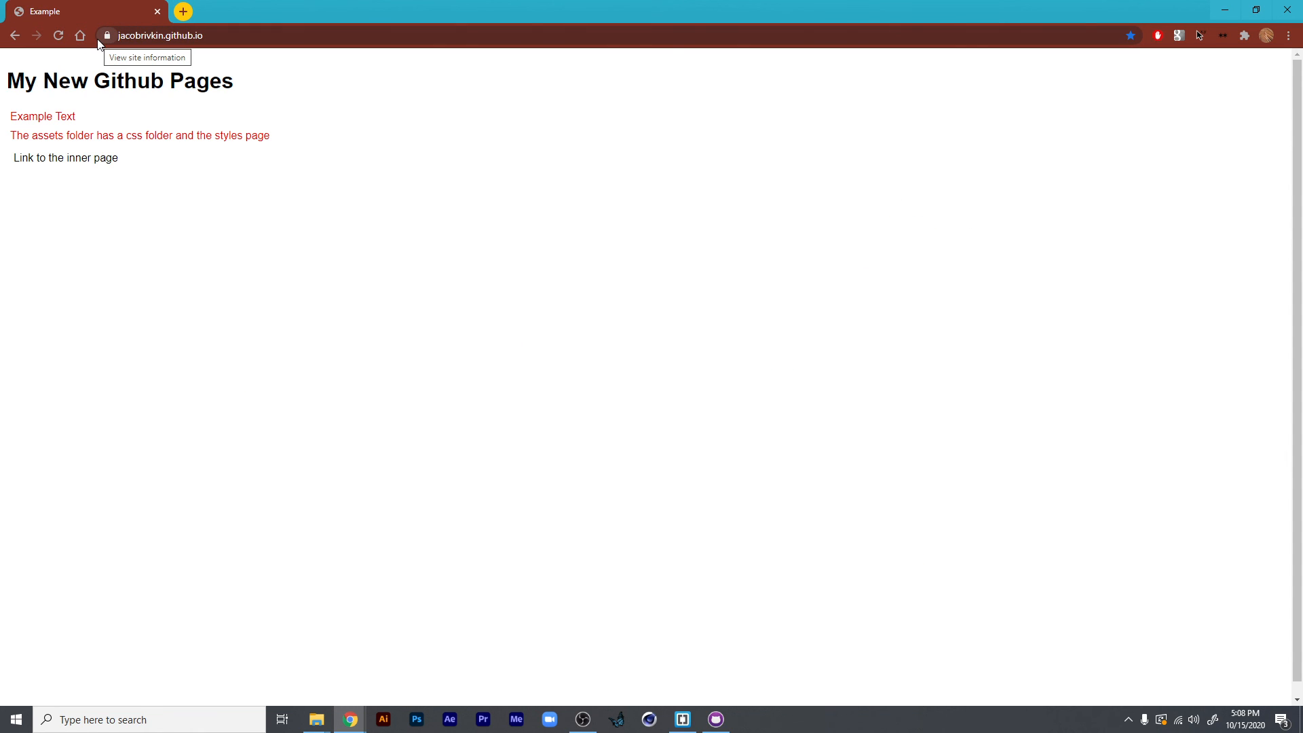